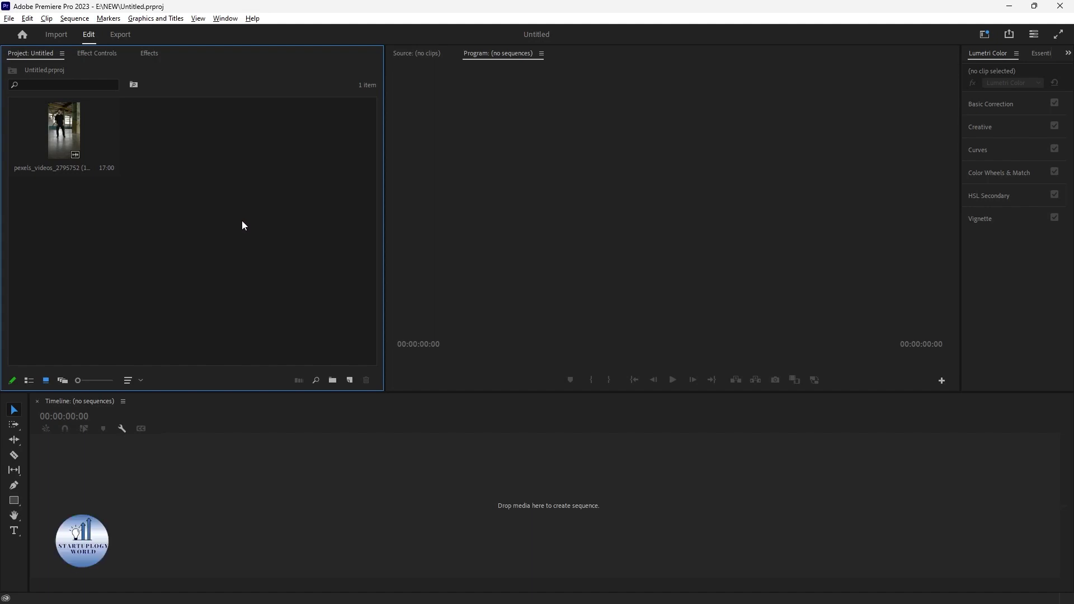
# - Open the pexels_videos_2795752 clip in the source monitor and play it from the beginning to review the footage
pyautogui.doubleClick(70, 132)
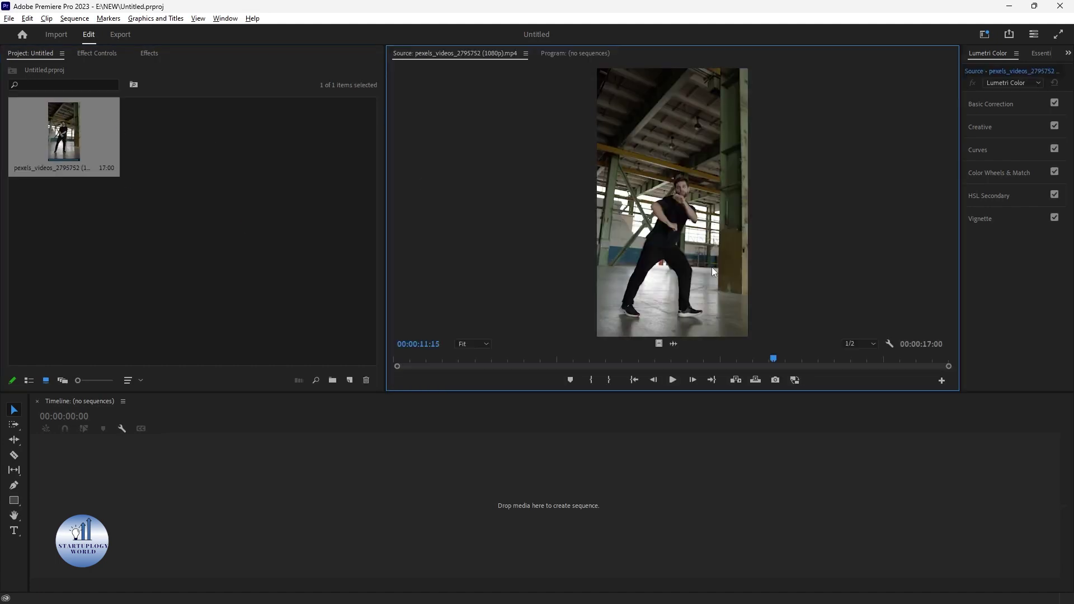
pyautogui.click(393, 359)
pyautogui.press('space')
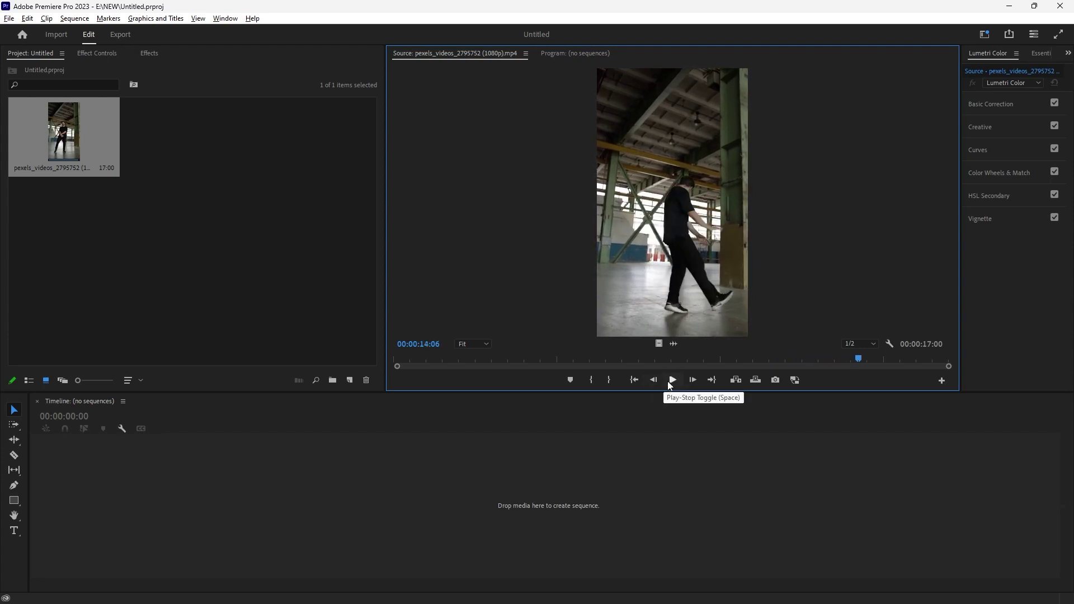
# - Create a sequence by placing the pexels_videos_2795752 clip at the start of the empty timeline
pyautogui.click(292, 190)
pyautogui.moveTo(88, 129); pyautogui.dragTo(178, 486)
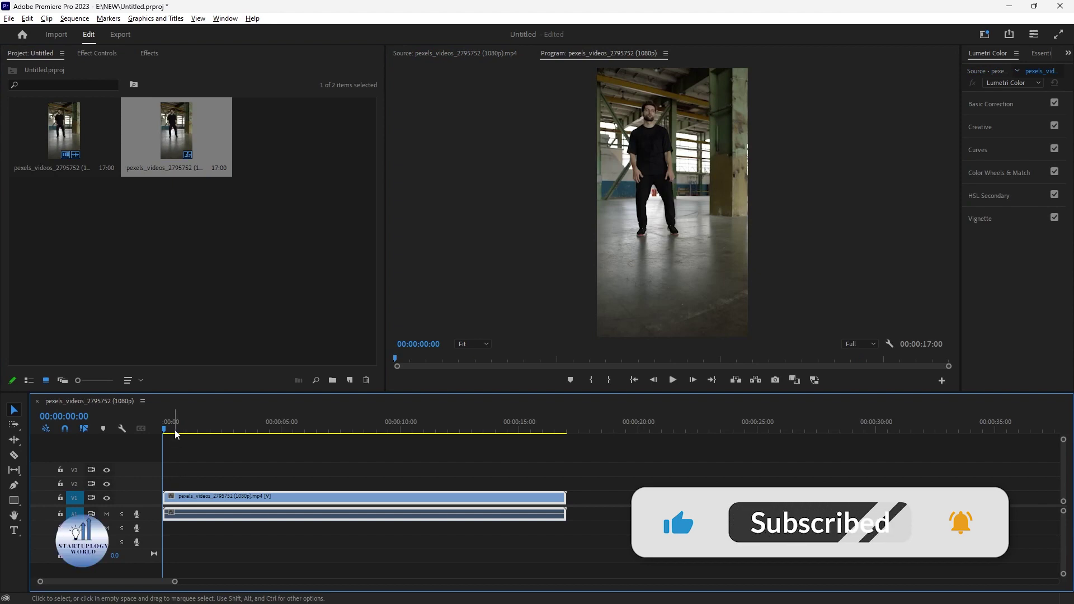
pyautogui.moveTo(247, 391)
pyautogui.mouseDown()
pyautogui.moveTo(248, 362)
pyautogui.moveTo(248, 377)
pyautogui.mouseUp()
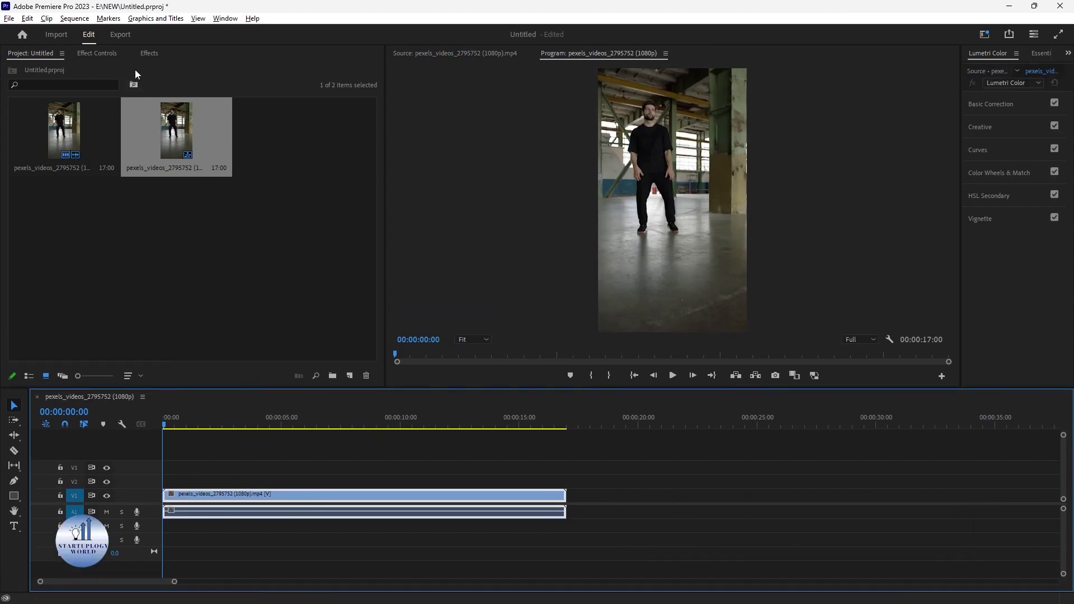
# - Find the Distort Transform video effect and apply it to the clip in the timeline
pyautogui.click(149, 53)
pyautogui.click(51, 69)
pyautogui.write('trans')
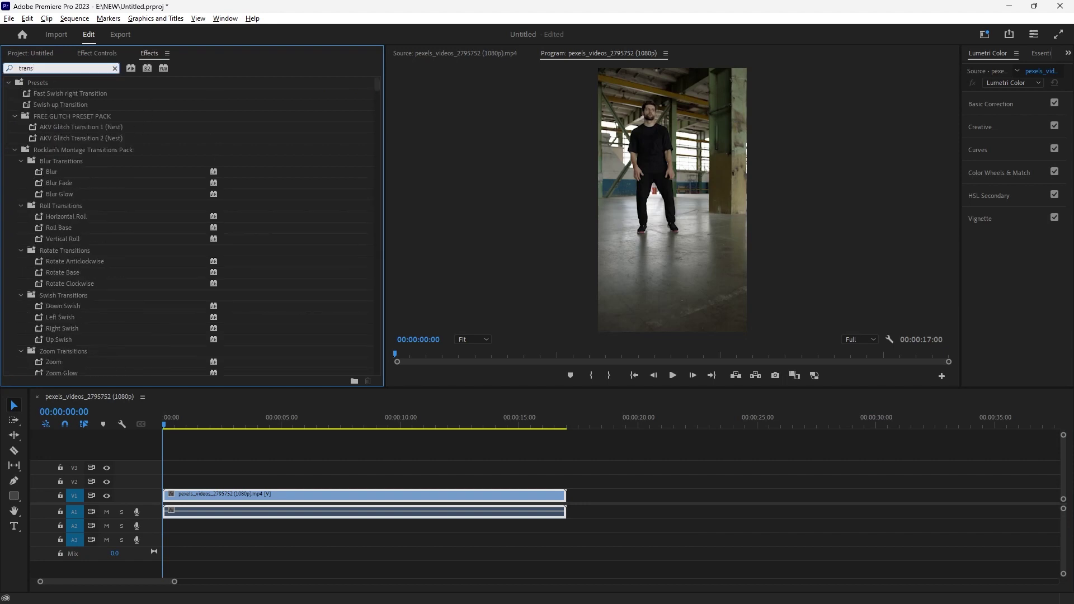
pyautogui.write('fo')
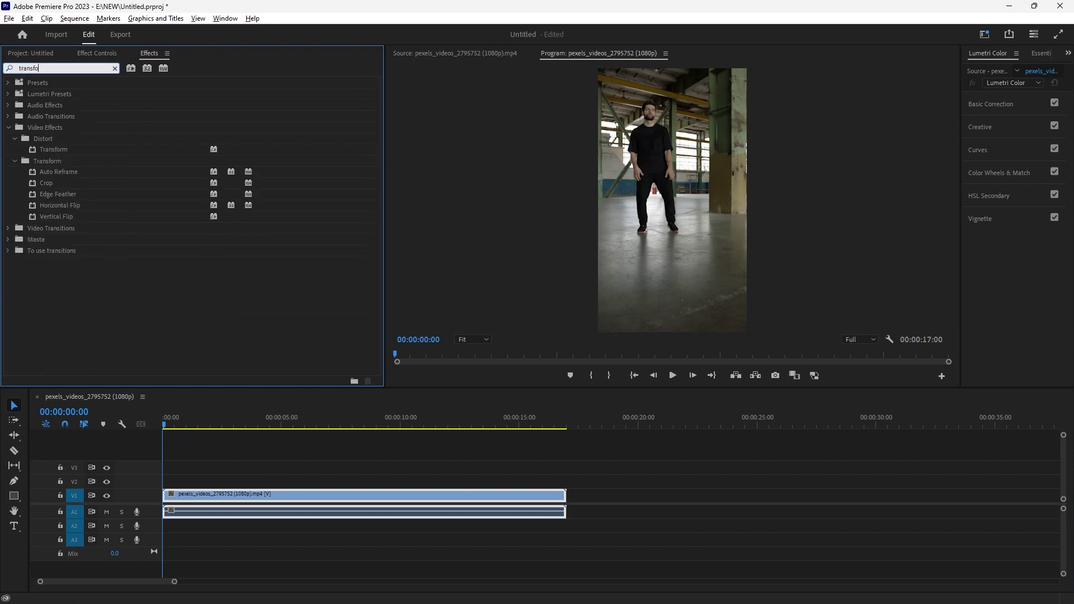
pyautogui.click(55, 149)
pyautogui.moveTo(54, 146); pyautogui.dragTo(258, 501)
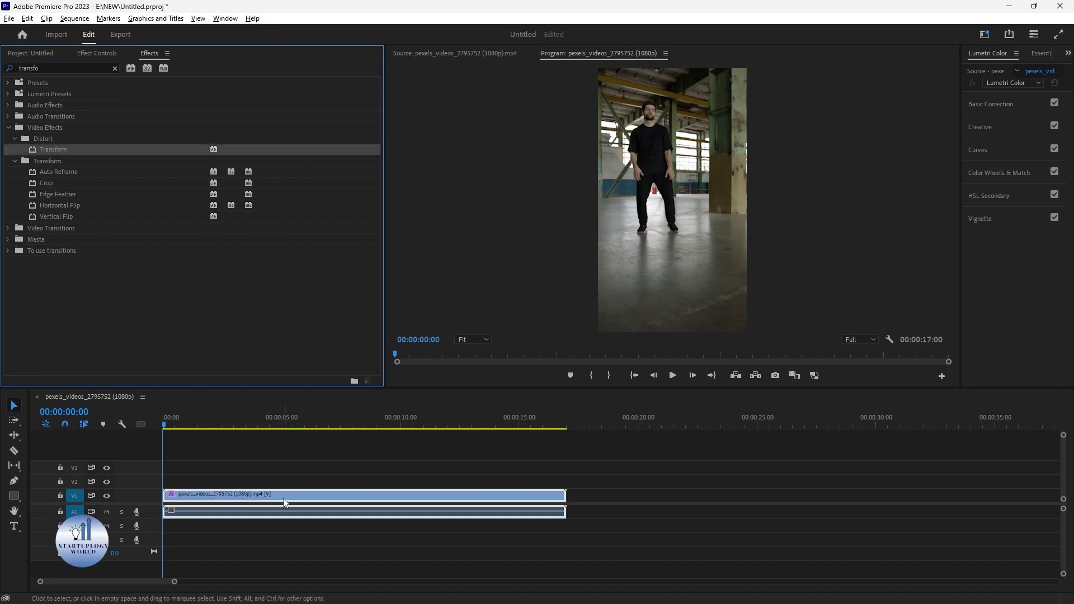
# - Enlarge the clip with Motion Scale 182 and reposition it to about 832.3, 1415.6 so the whole man fills the frame
pyautogui.click(102, 54)
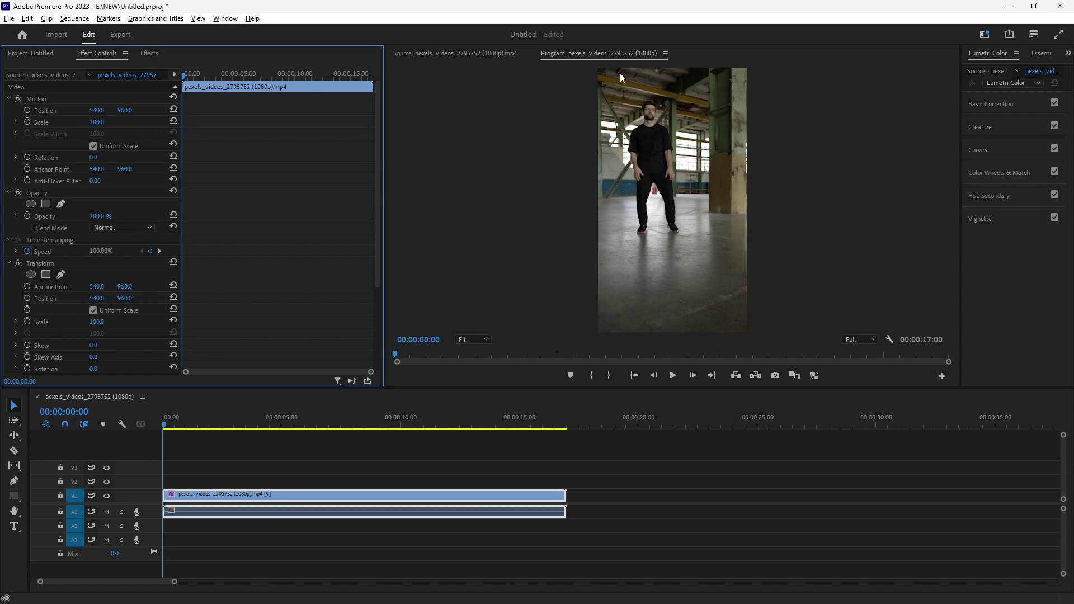
pyautogui.moveTo(96, 122); pyautogui.dragTo(130, 122)
pyautogui.click(63, 111)
pyautogui.moveTo(657, 128); pyautogui.dragTo(683, 176)
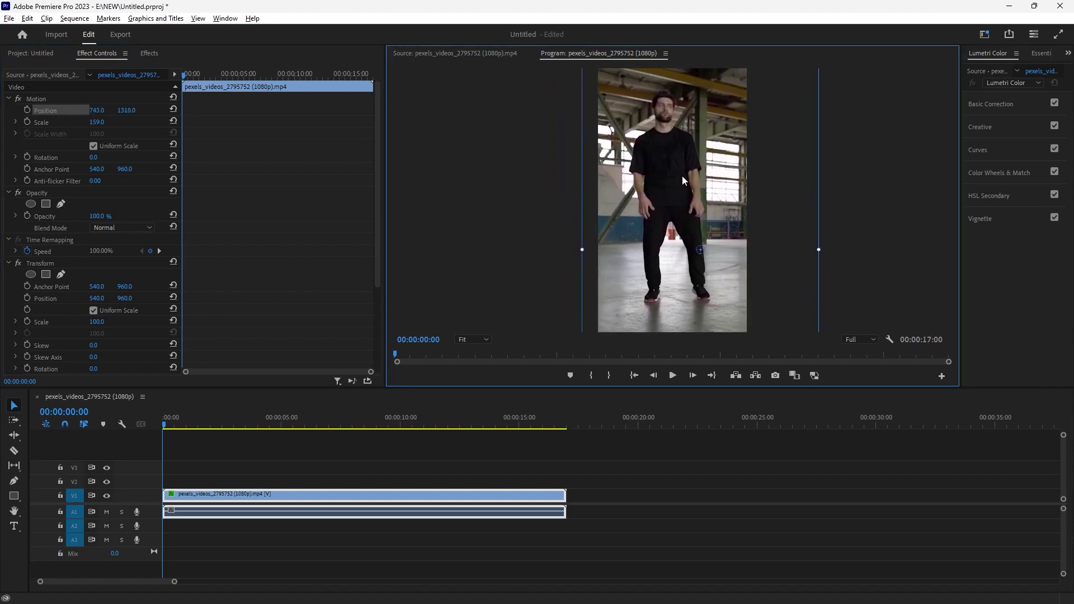
pyautogui.moveTo(96, 122); pyautogui.dragTo(116, 123)
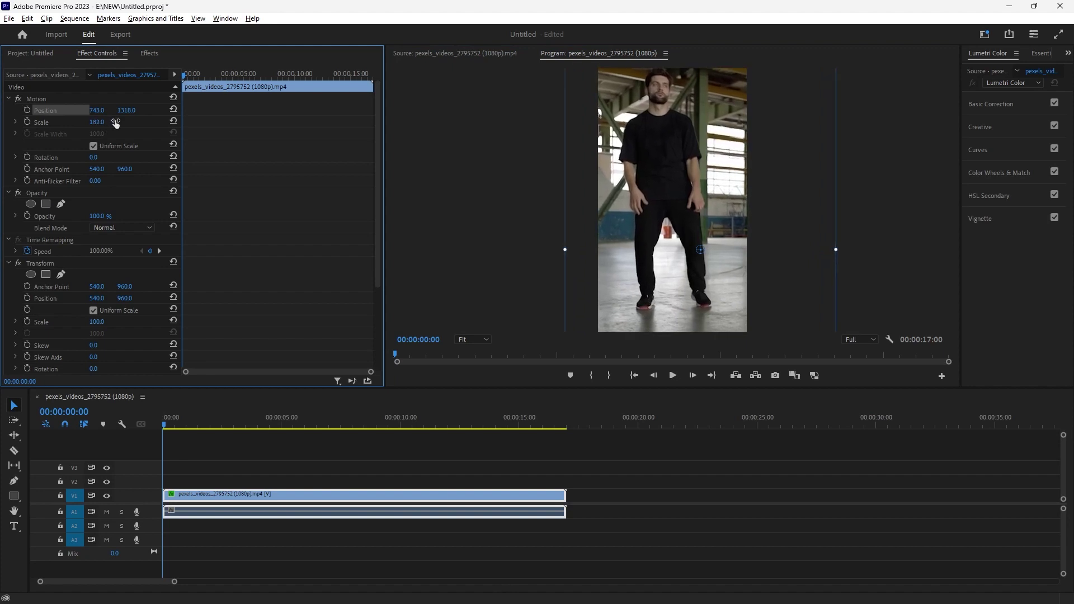
pyautogui.moveTo(636, 135); pyautogui.dragTo(649, 149)
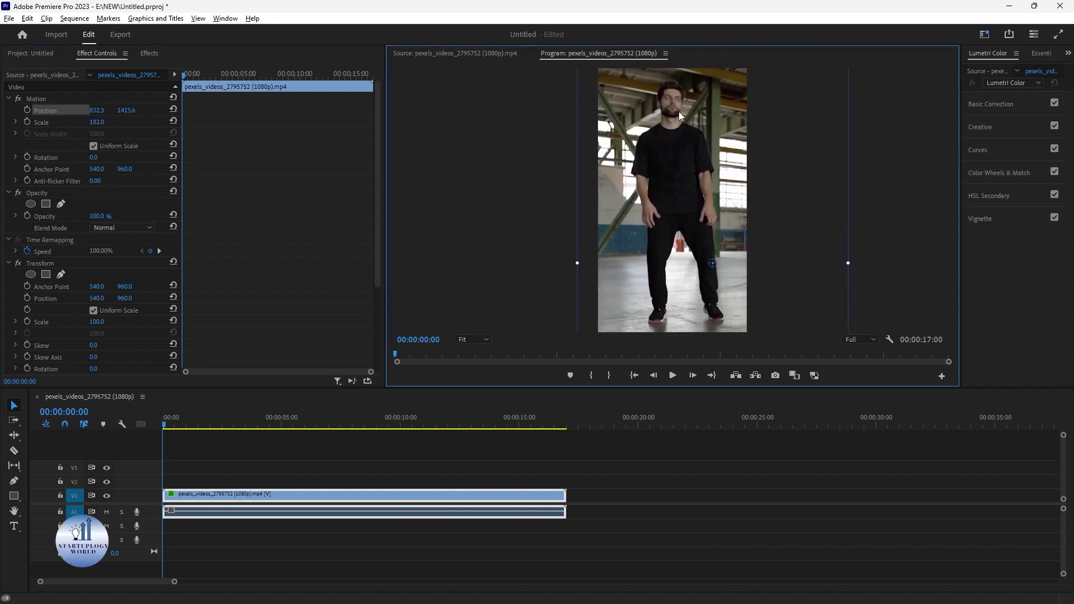
# - Add the rulers and guides controls to the Program monitor's button layout
pyautogui.click(532, 438)
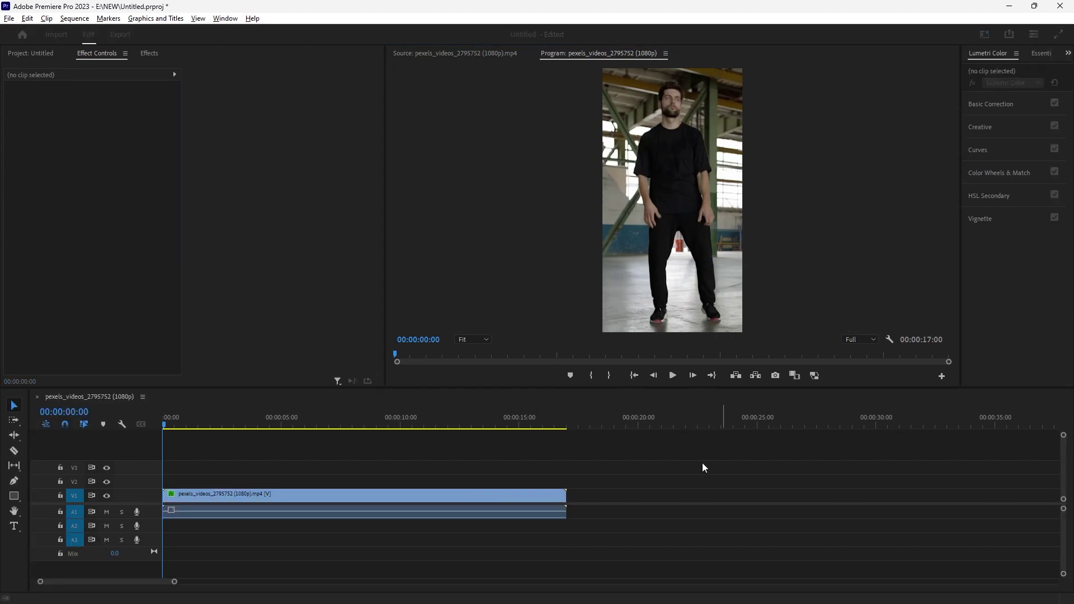
pyautogui.click(943, 377)
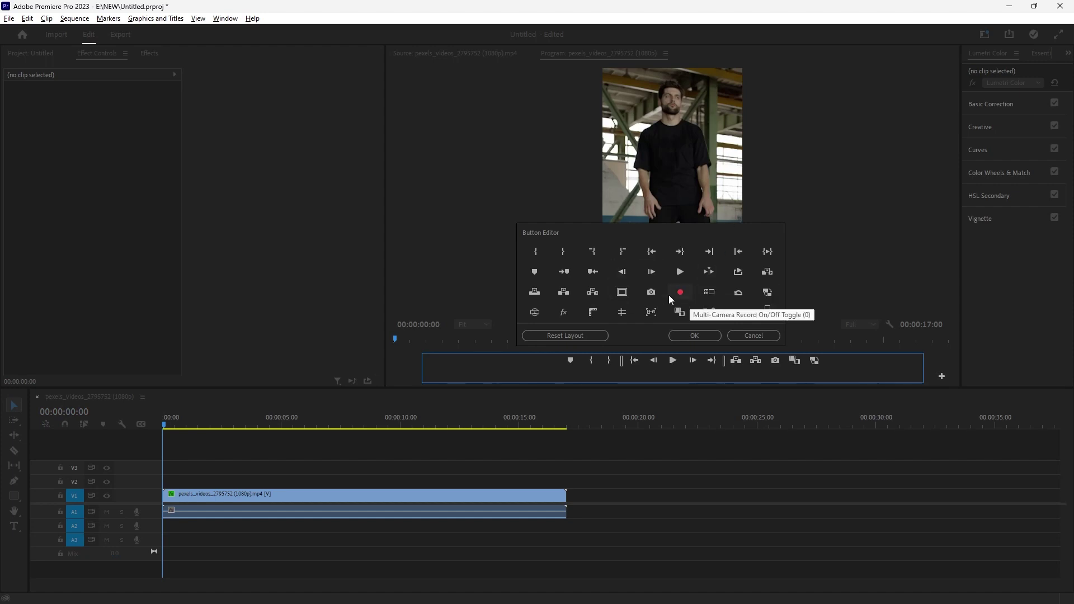
pyautogui.moveTo(625, 321); pyautogui.dragTo(838, 361)
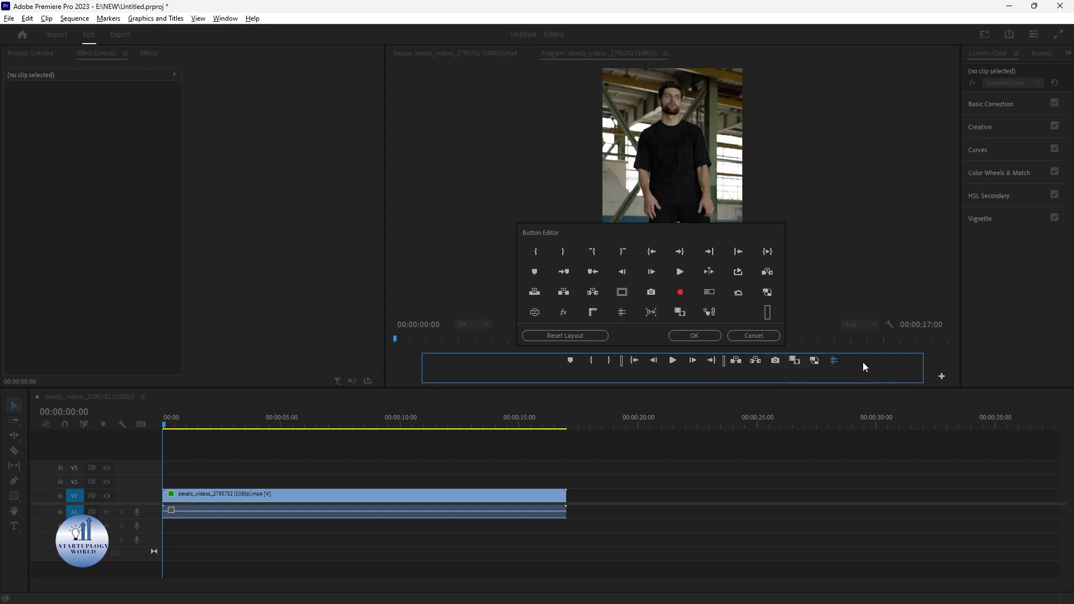
pyautogui.moveTo(591, 315); pyautogui.dragTo(840, 364)
pyautogui.click(720, 340)
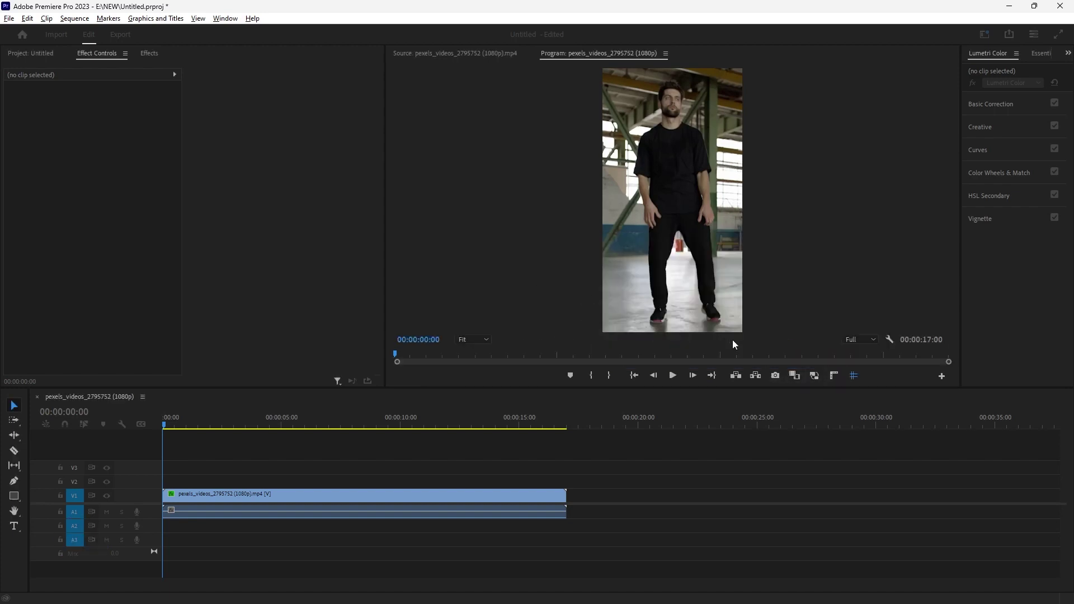
# - Show the rulers and place a horizontal guide at about 262 and a vertical guide, crossing on the man's face
pyautogui.click(833, 375)
pyautogui.moveTo(734, 67); pyautogui.dragTo(740, 109)
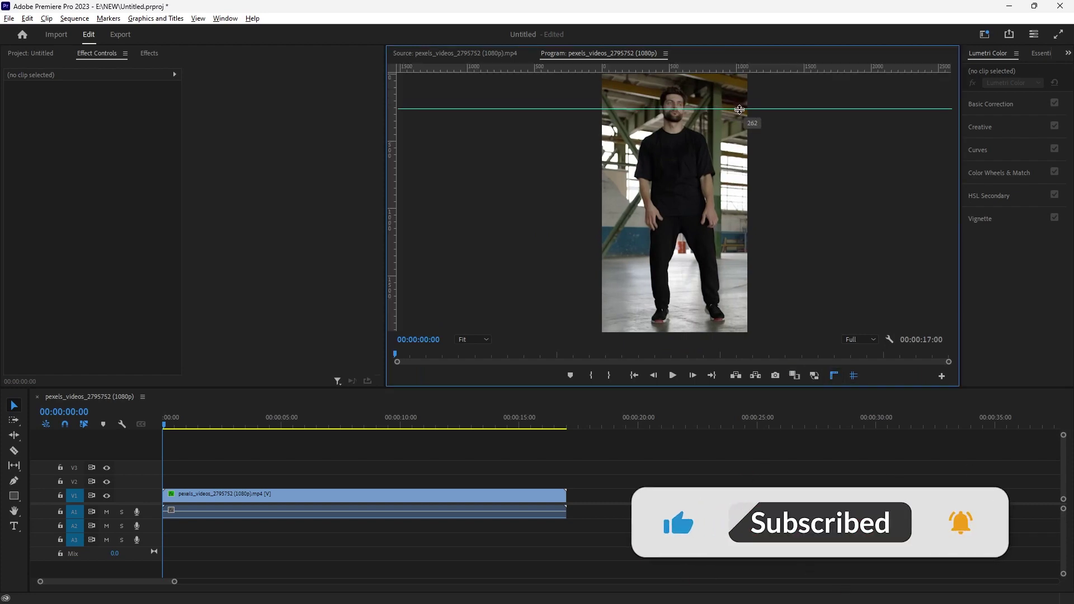
pyautogui.moveTo(397, 173); pyautogui.dragTo(676, 167)
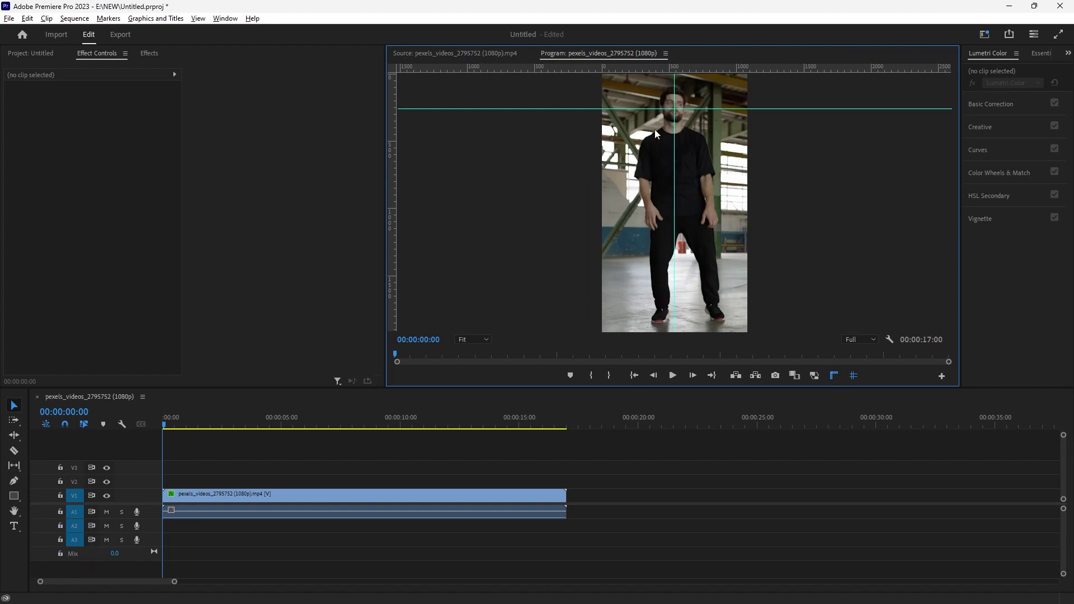
# - Turn on keyframing for the Transform effect's Position on the clip at 00:00:00:00
pyautogui.click(279, 492)
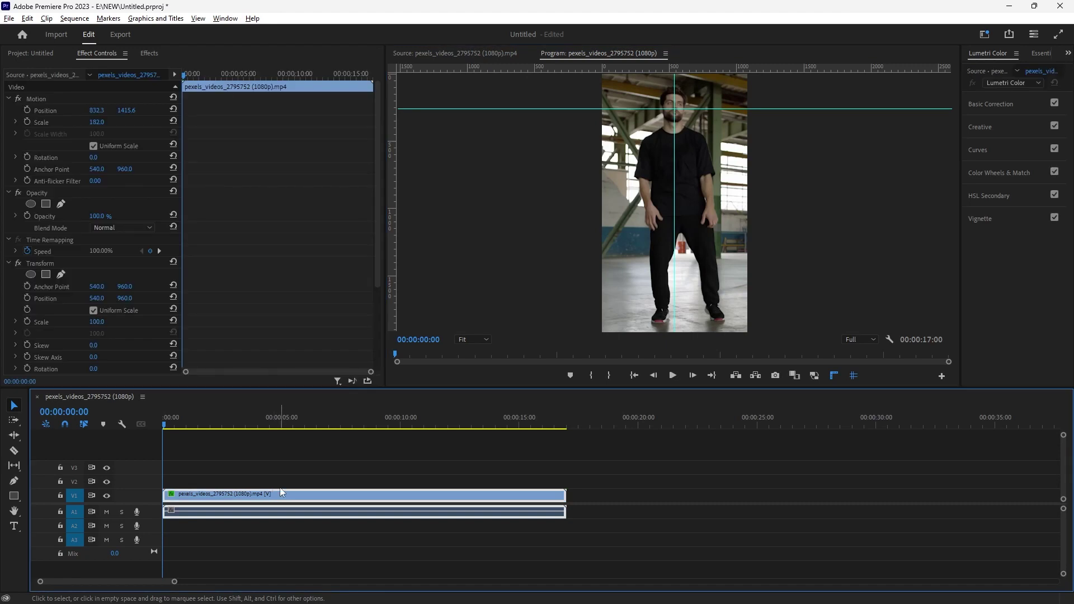
pyautogui.scroll(-3, 263, 211)
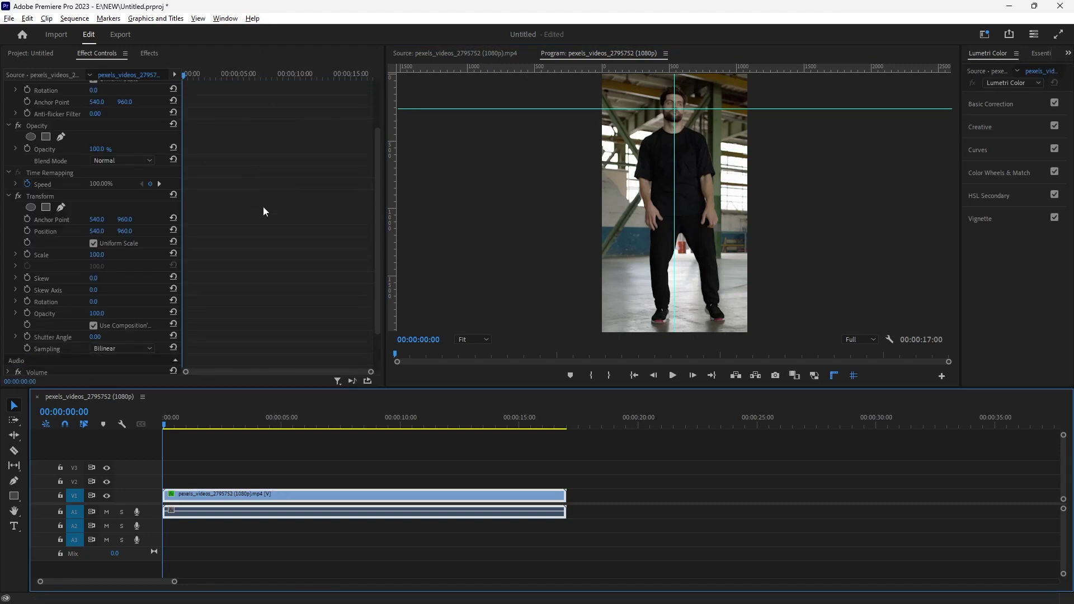
pyautogui.click(43, 195)
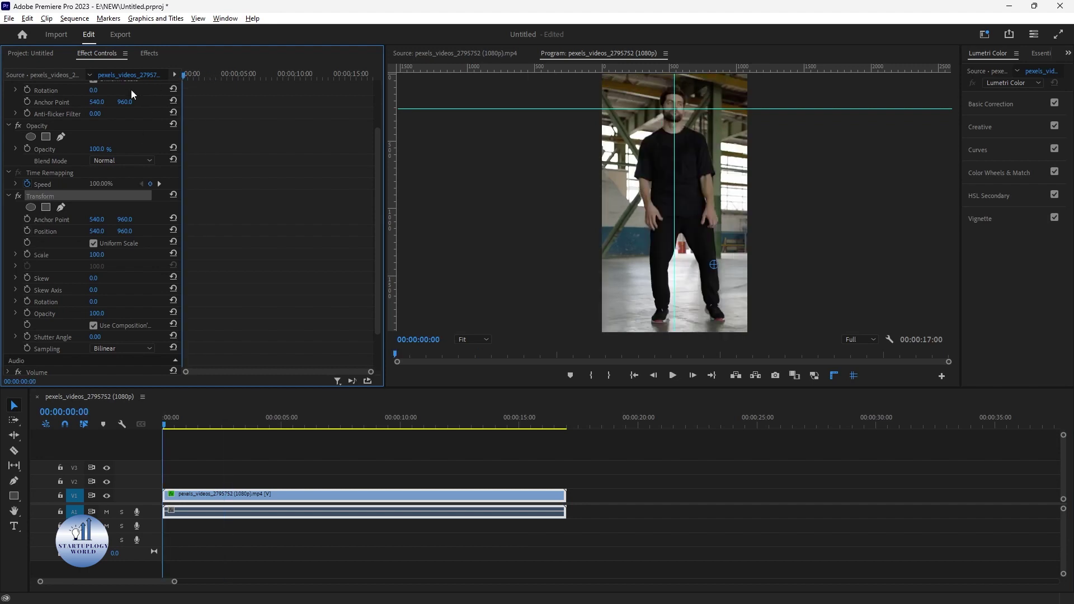
pyautogui.click(27, 231)
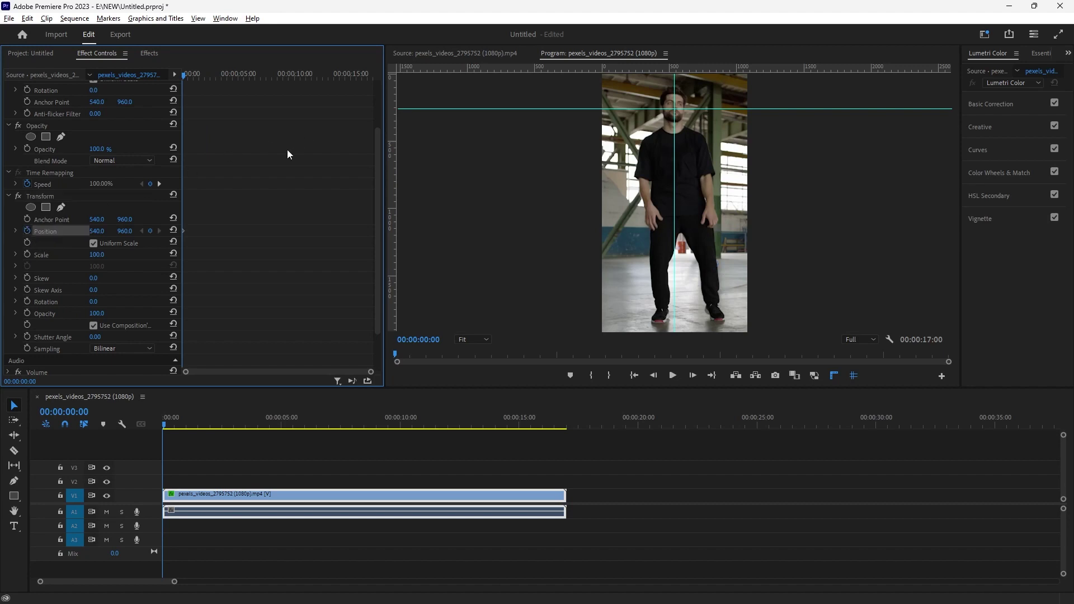
# - Adjust the Transform Position at 00:00:00:02 to hold the man's face on the guide intersection
pyautogui.press('Right')
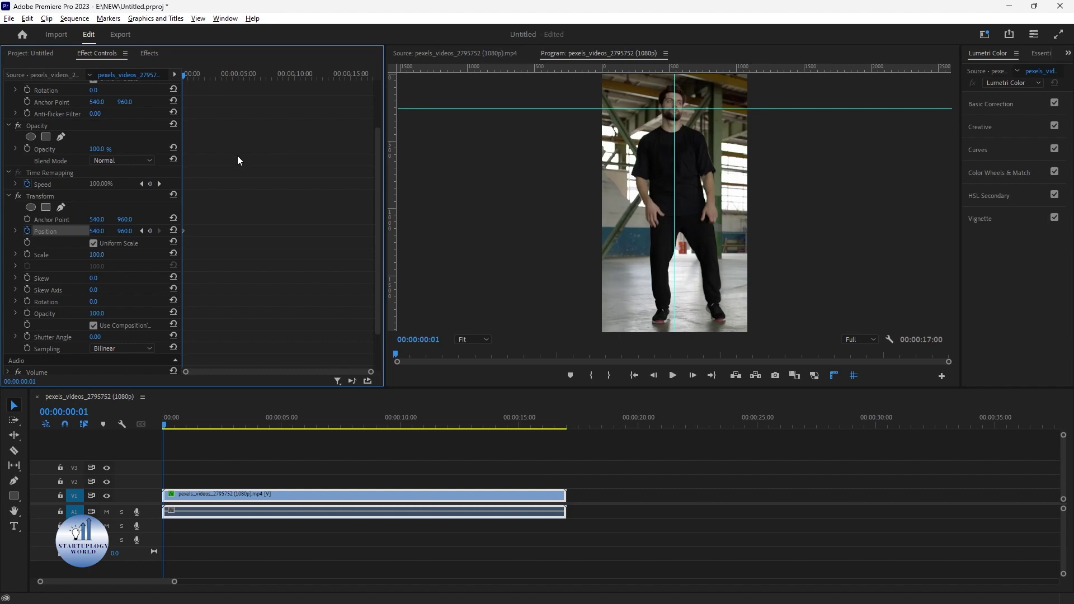
pyautogui.click(474, 341)
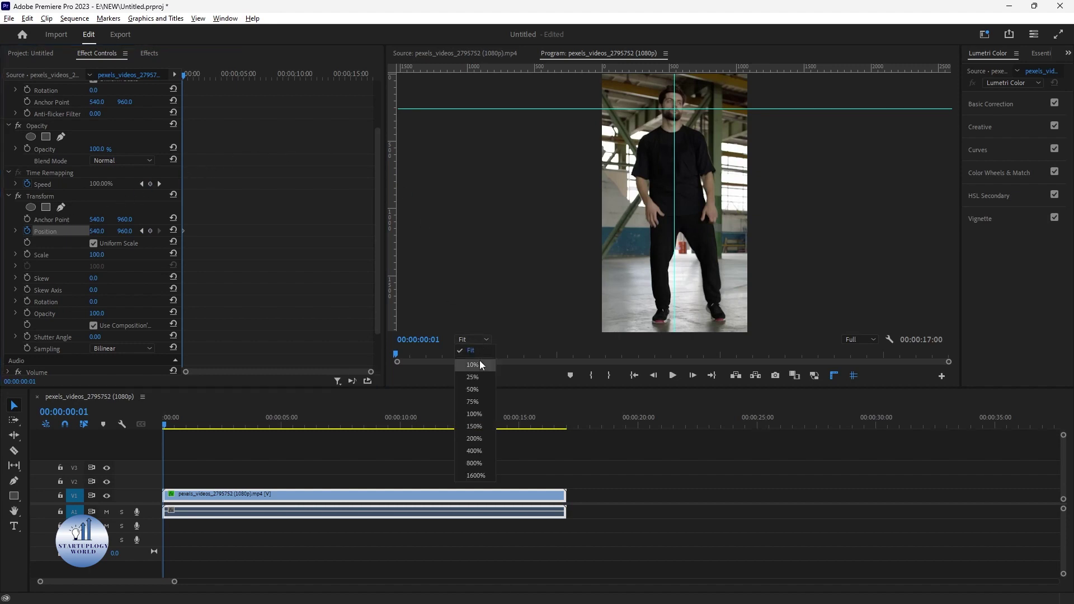
pyautogui.click(473, 389)
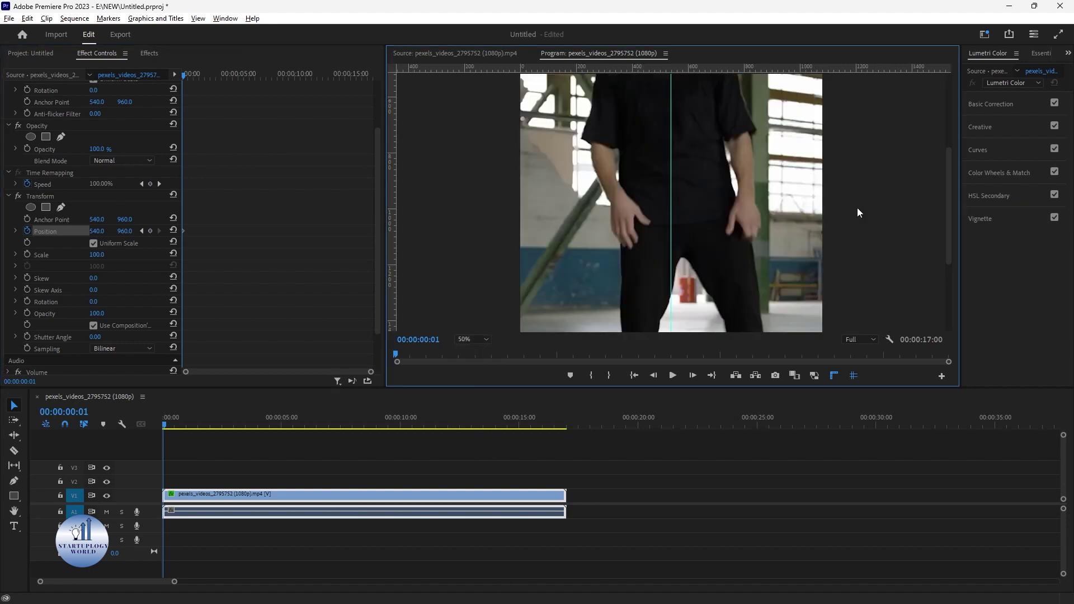
pyautogui.moveTo(948, 216); pyautogui.dragTo(949, 134)
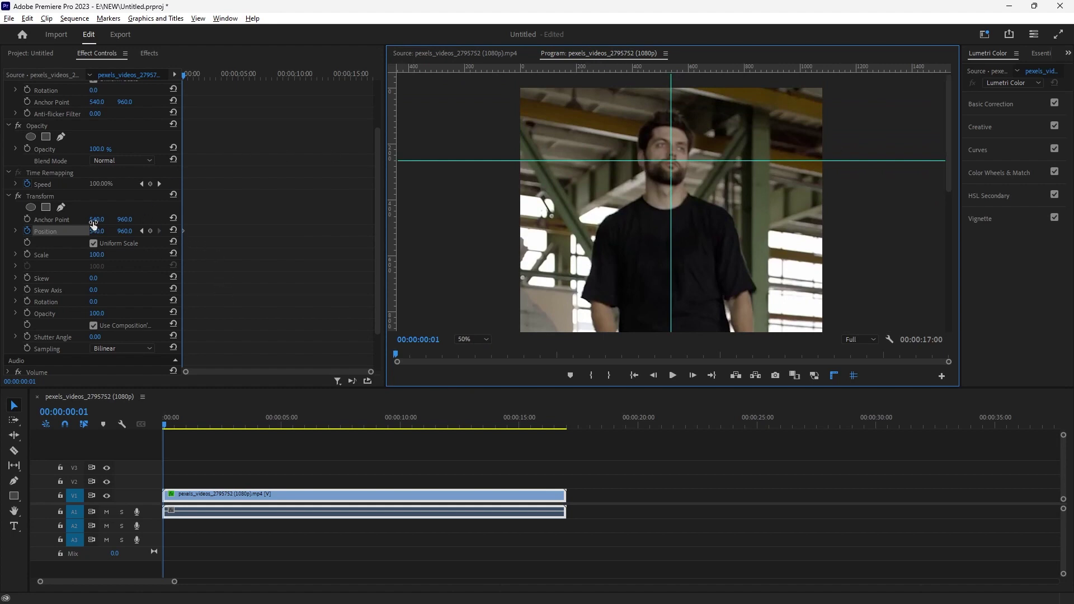
pyautogui.press('Right')
pyautogui.press('Right')
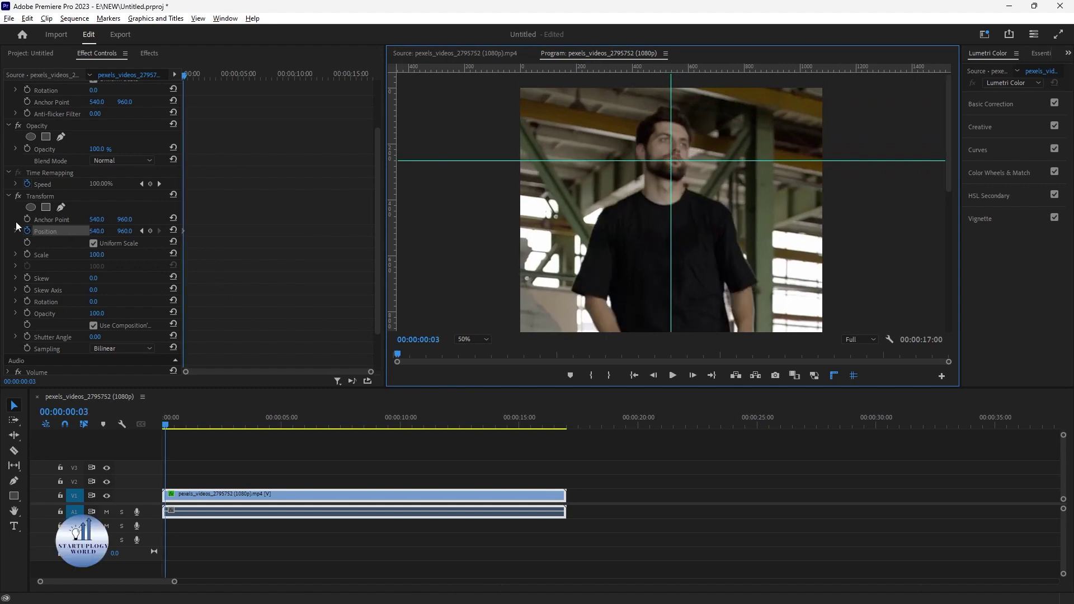
pyautogui.press('Left')
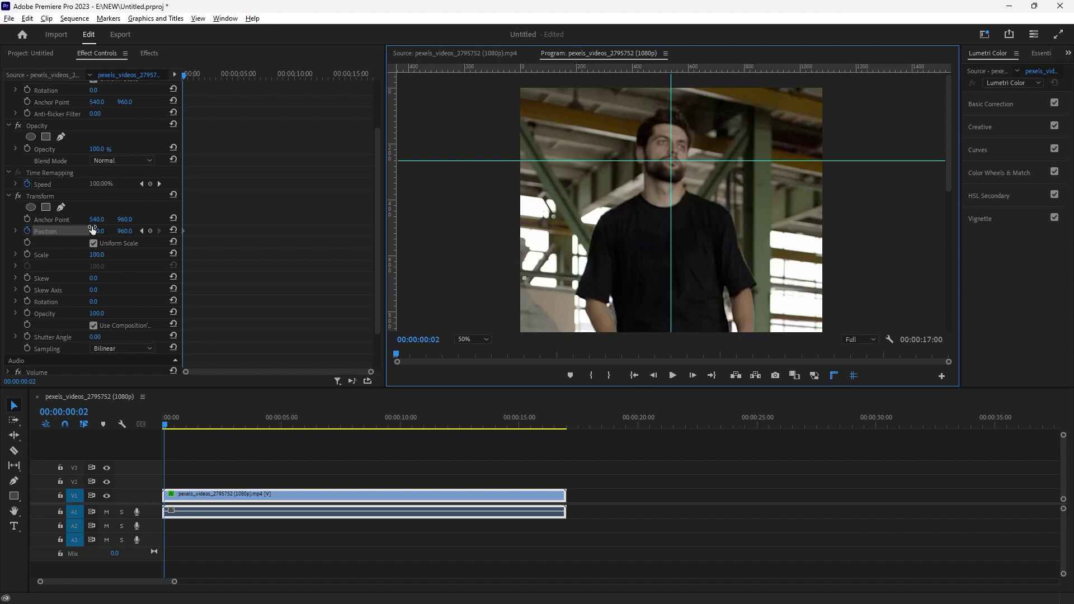
pyautogui.moveTo(130, 232)
pyautogui.mouseDown()
pyautogui.moveTo(102, 231)
pyautogui.moveTo(129, 232)
pyautogui.mouseUp()
# - Keyframe the Transform Position frame by frame up to 00:00:00:14, keeping the man's face on the crossed guides
pyautogui.press('Right')
pyautogui.press('Right')
pyautogui.press('Right')
pyautogui.moveTo(127, 231); pyautogui.dragTo(107, 232)
pyautogui.press('Right')
pyautogui.press('Right')
pyautogui.press('Right')
pyautogui.press('Right')
pyautogui.press('Right')
pyautogui.press('Right')
pyautogui.press('Right')
pyautogui.press('Right')
pyautogui.press('Right')
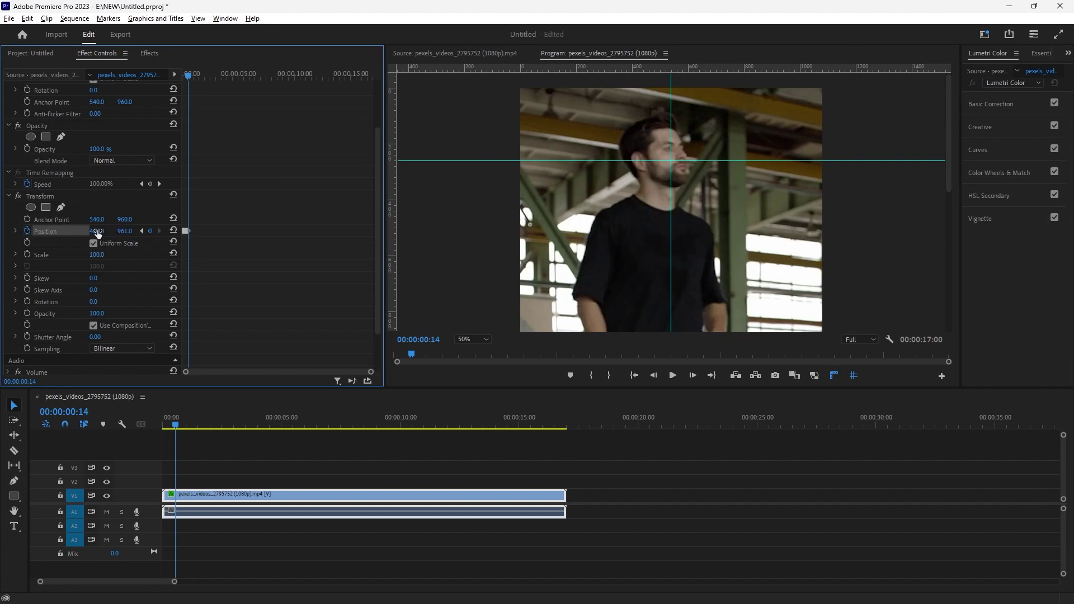
# - Realign the face with Transform Position keyframes at 00:00:00:14 and 00:00:00:15, setting the vertical value to 953 at 00:00:00:15
pyautogui.moveTo(98, 232); pyautogui.dragTo(92, 233)
pyautogui.press('Right')
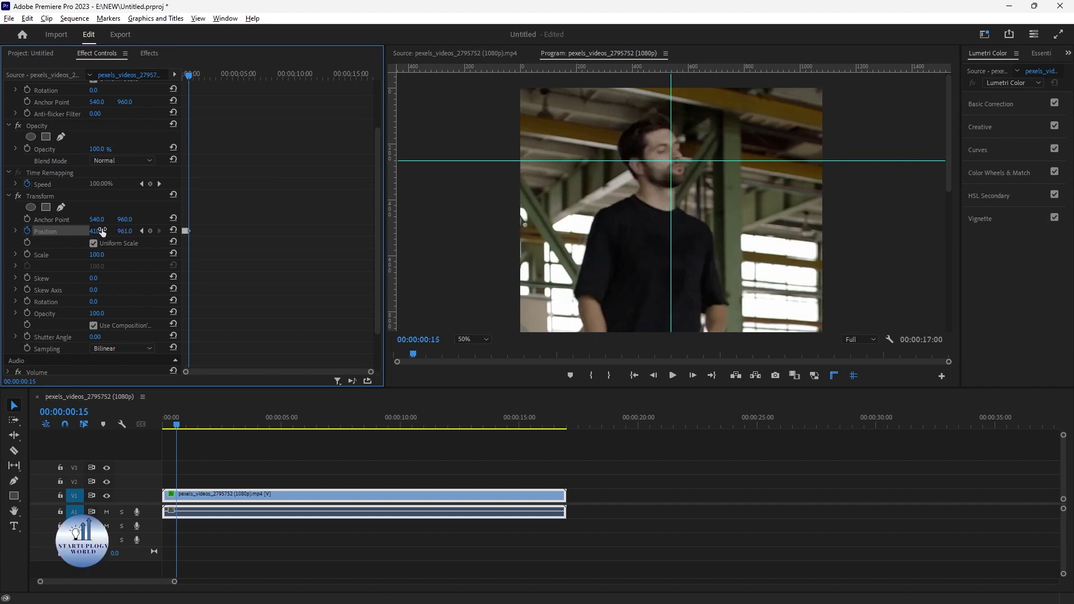
pyautogui.moveTo(125, 232); pyautogui.dragTo(120, 231)
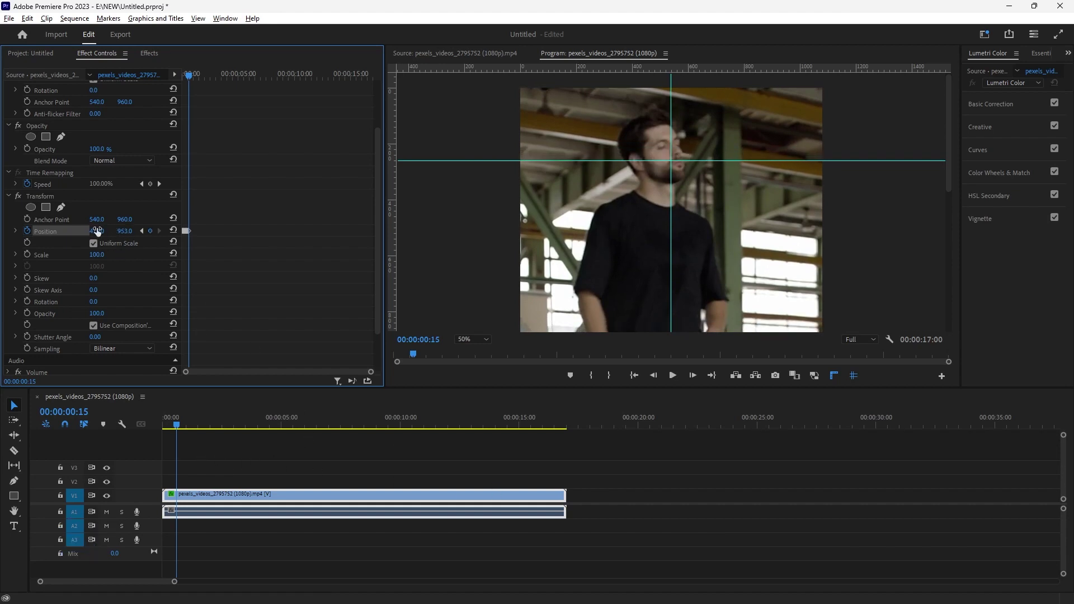
# - Keyframe the Transform Position from 00:00:00:16 through the following frames so the face stays at the guide crossing
pyautogui.press('Right')
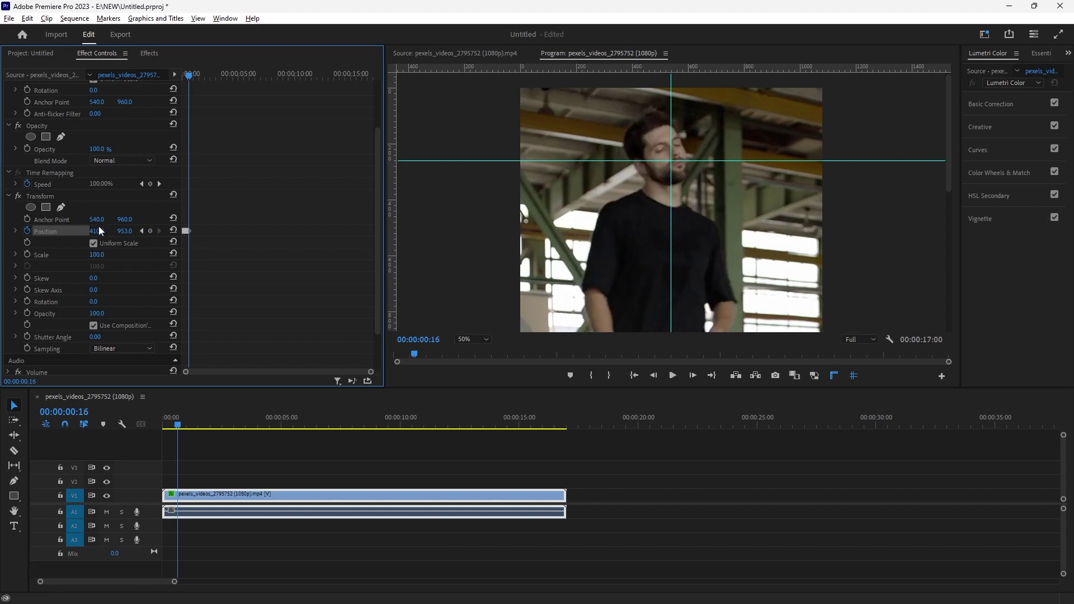
pyautogui.moveTo(98, 230); pyautogui.dragTo(117, 232)
pyautogui.press('Right')
pyautogui.press('Right')
pyautogui.press('Right')
pyautogui.press('Right')
pyautogui.press('Right')
pyautogui.press('Right')
pyautogui.press('Right')
pyautogui.press('Right')
pyautogui.press('Right')
pyautogui.moveTo(101, 232)
pyautogui.mouseDown()
pyautogui.moveTo(122, 234)
pyautogui.moveTo(89, 233)
pyautogui.moveTo(129, 231)
pyautogui.moveTo(101, 231)
pyautogui.mouseUp()
# - Continue keyframing the Transform Position up to 00:00:01:15, matching the man's face to the guides on each frame
pyautogui.press('Right')
pyautogui.press('Right')
pyautogui.press('Right')
pyautogui.press('Right')
pyautogui.press('Right')
pyautogui.press('Right')
pyautogui.press('Right')
pyautogui.press('Right')
pyautogui.press('Right')
pyautogui.press('Right')
pyautogui.press('Right')
pyautogui.press('Right')
pyautogui.press('Right')
pyautogui.press('Right')
pyautogui.press('Right')
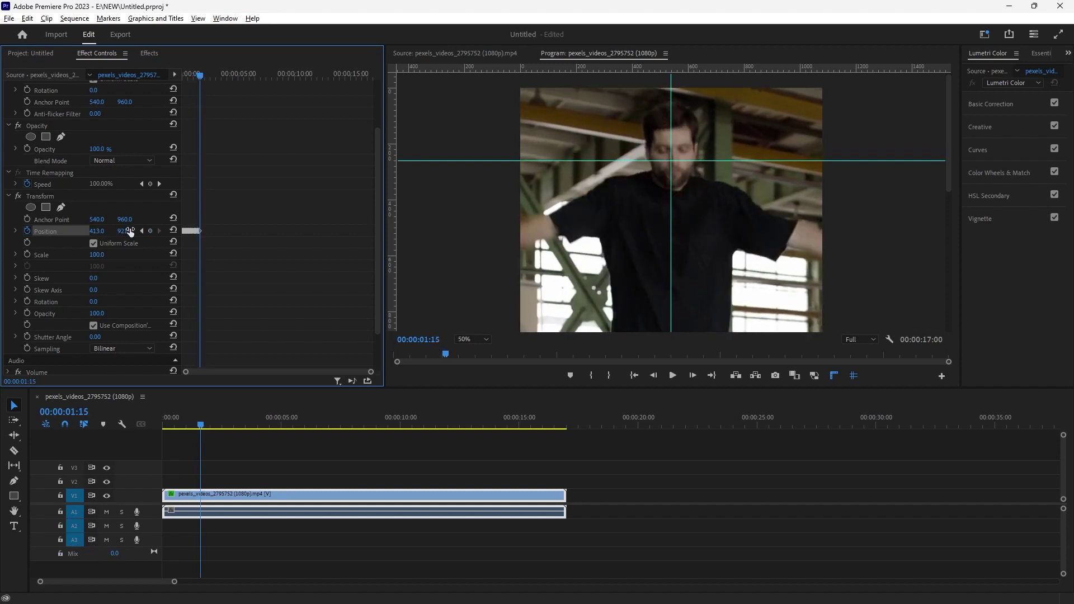
# - Keyframe the Transform Position from 00:00:01:15 to 00:00:02:04, correcting horizontal and vertical values to keep the face on the guides
pyautogui.press('Right')
pyautogui.moveTo(130, 231)
pyautogui.mouseDown()
pyautogui.moveTo(93, 232)
pyautogui.moveTo(116, 232)
pyautogui.mouseUp()
pyautogui.press('Right')
pyautogui.press('Right')
pyautogui.press('Right')
pyautogui.press('Right')
pyautogui.press('Right')
pyautogui.press('Right')
pyautogui.press('Right')
pyautogui.press('Right')
pyautogui.press('Right')
pyautogui.press('Right')
pyautogui.moveTo(125, 232); pyautogui.dragTo(129, 231)
pyautogui.moveTo(101, 232); pyautogui.dragTo(111, 232)
pyautogui.press('Right')
pyautogui.moveTo(125, 231)
pyautogui.mouseDown()
pyautogui.moveTo(141, 232)
pyautogui.moveTo(95, 231)
pyautogui.moveTo(130, 232)
pyautogui.mouseUp()
pyautogui.press('Right')
pyautogui.press('Right')
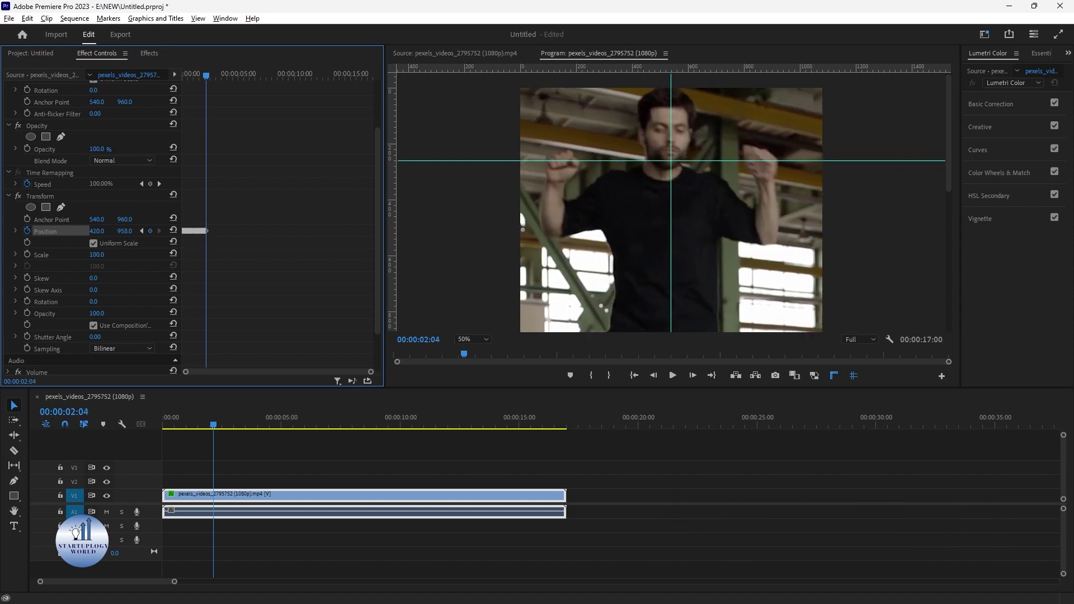
# - Keyframe the Transform Position from 00:00:02:04 to 00:00:02:11, matching the face to the guides, with 473, 906 at 00:00:02:11
pyautogui.press('Right')
pyautogui.press('Right')
pyautogui.press('Right')
pyautogui.press('Right')
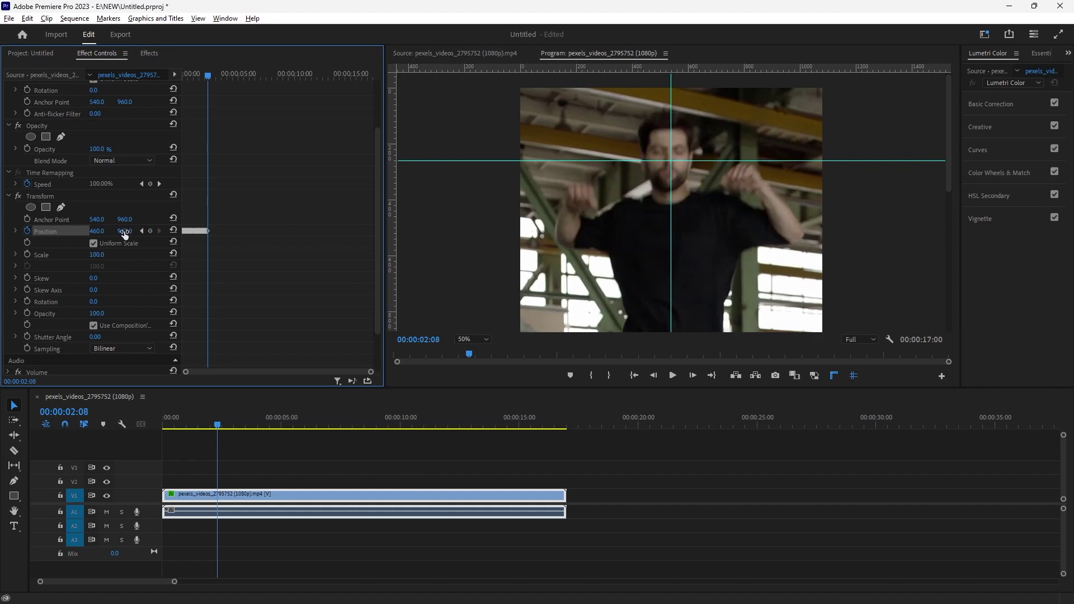
pyautogui.press('Right')
pyautogui.press('Right')
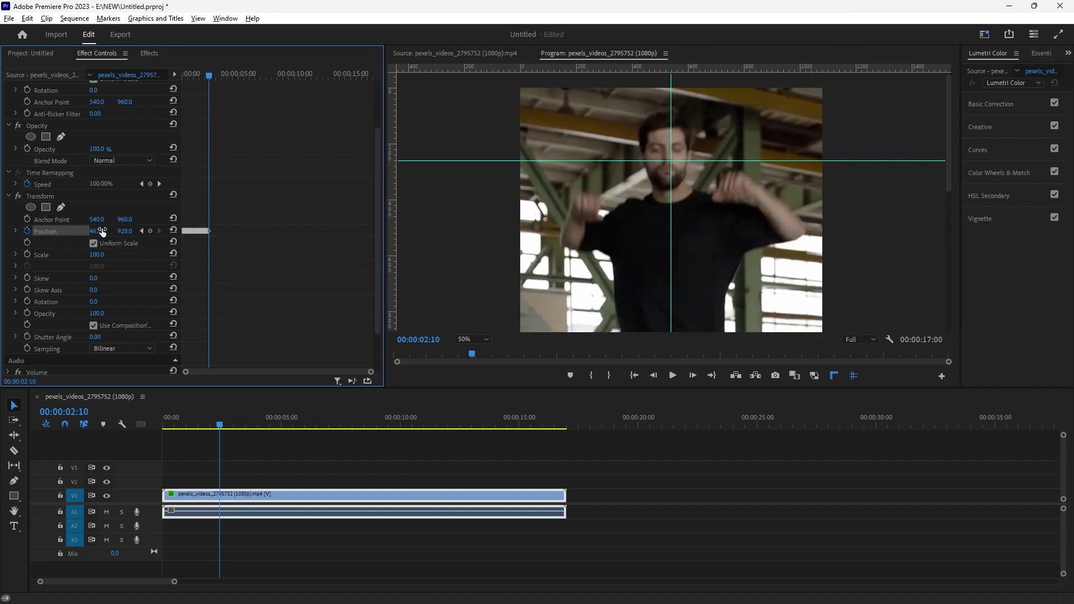
pyautogui.press('Right')
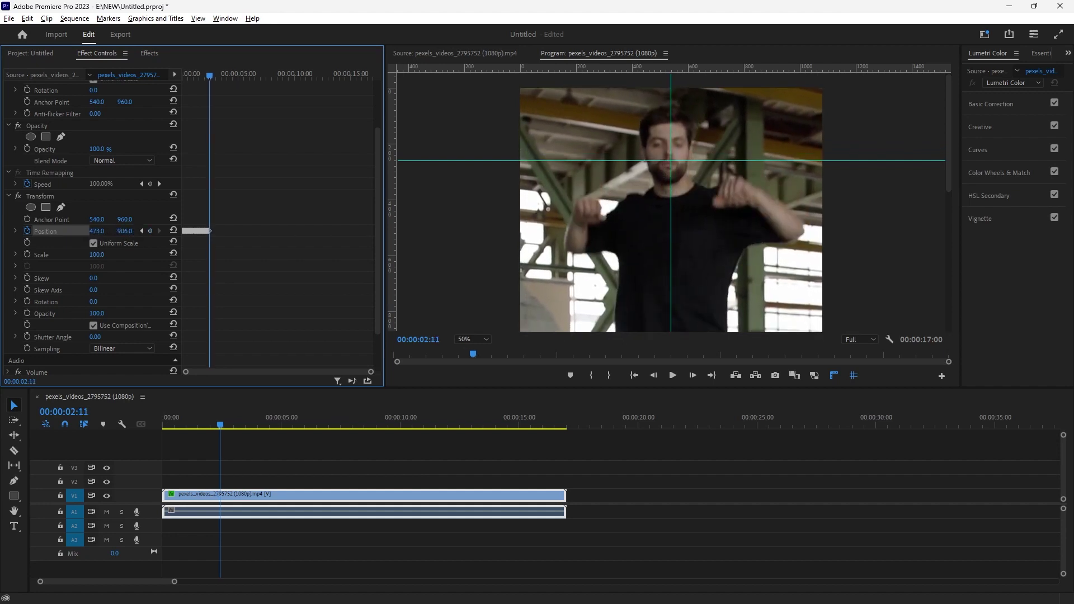
# - Correct the Transform Position on the frames from 00:00:02:12 to 00:00:02:16 to keep the face at the guide crossing
pyautogui.moveTo(97, 231); pyautogui.dragTo(109, 232)
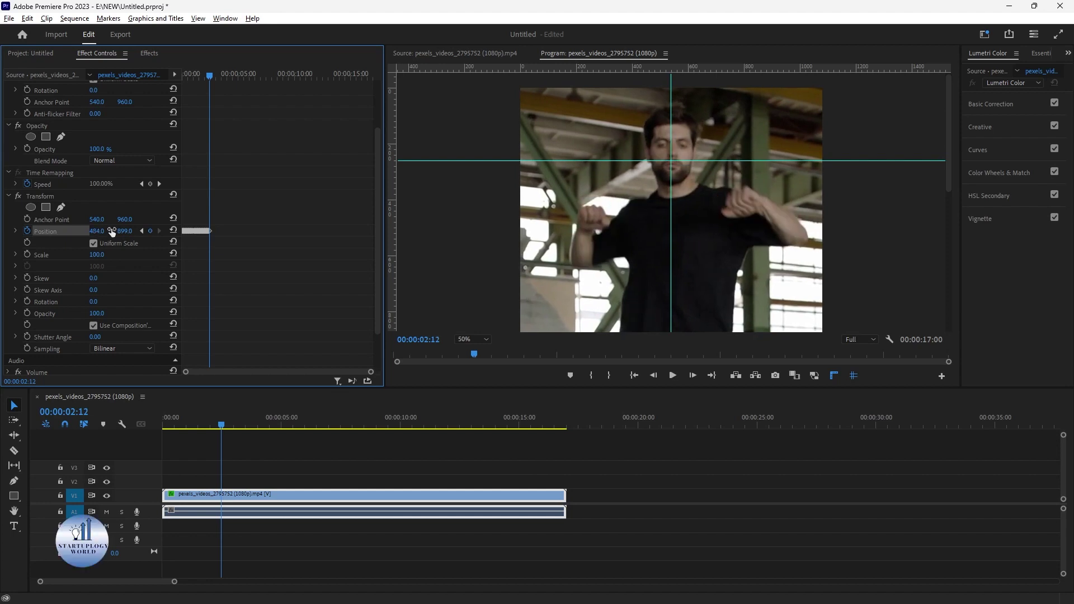
pyautogui.press('Right')
pyautogui.press('Right')
pyautogui.press('Right')
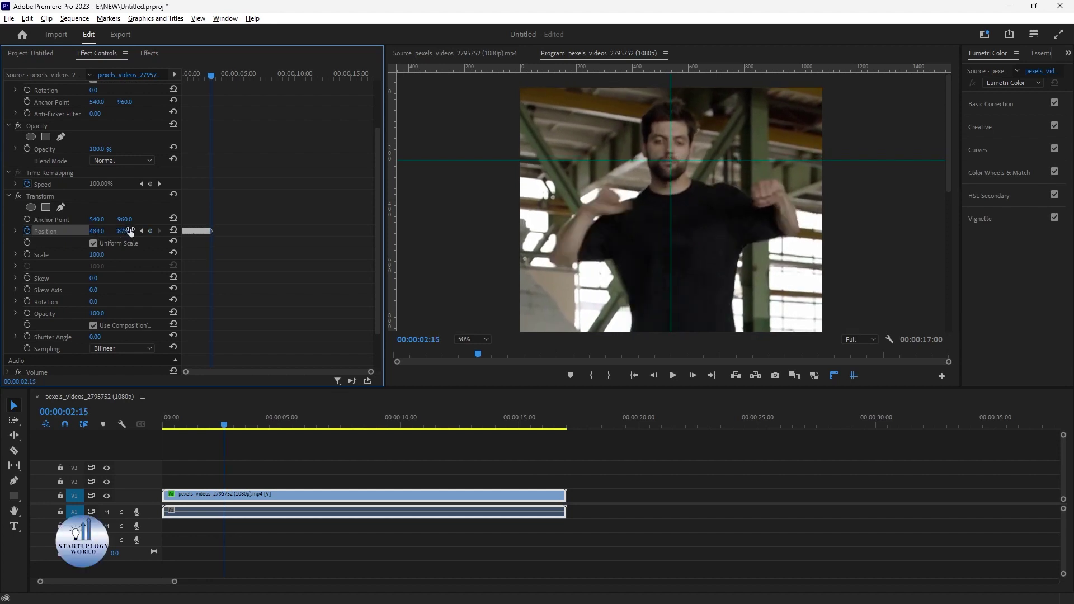
pyautogui.press('Right')
pyautogui.moveTo(98, 232); pyautogui.dragTo(109, 232)
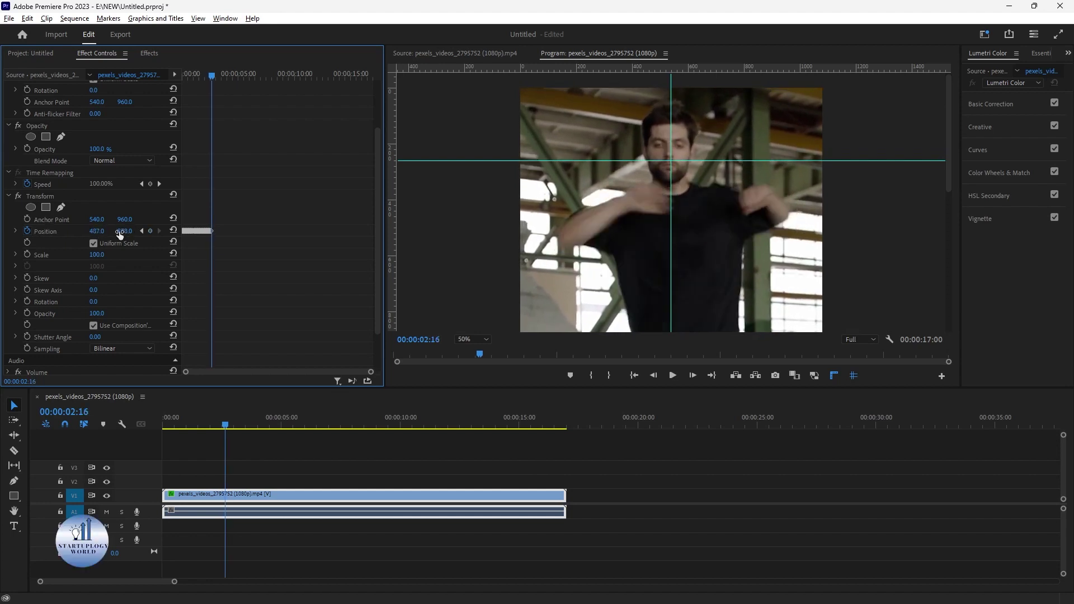
# - Continue the frame-by-frame Transform Position keyframes from 00:00:02:16 to 00:00:03:07 so the face stays on the guides
pyautogui.press('Right')
pyautogui.press('Right')
pyautogui.press('Right')
pyautogui.moveTo(129, 232)
pyautogui.mouseDown()
pyautogui.moveTo(76, 231)
pyautogui.moveTo(139, 232)
pyautogui.moveTo(96, 230)
pyautogui.moveTo(125, 231)
pyautogui.mouseUp()
pyautogui.press('Right')
pyautogui.press('Right')
pyautogui.press('Right')
pyautogui.press('Right')
pyautogui.press('Right')
pyautogui.press('Right')
pyautogui.press('Right')
pyautogui.press('Right')
pyautogui.press('Right')
pyautogui.press('Right')
pyautogui.press('Right')
pyautogui.press('Right')
pyautogui.press('Right')
pyautogui.press('Right')
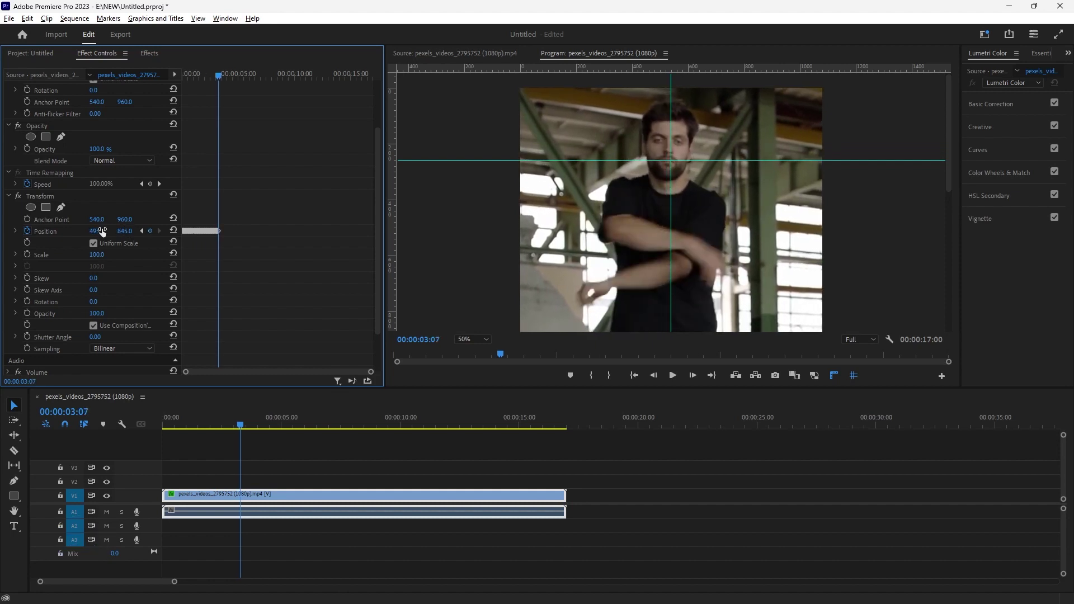
# - Keyframe the Transform Position on each frame from 00:00:03:07 to 00:00:04:01, aligning the face with the guides
pyautogui.moveTo(95, 231)
pyautogui.mouseDown()
pyautogui.moveTo(133, 233)
pyautogui.moveTo(94, 232)
pyautogui.mouseUp()
pyautogui.press('Right')
pyautogui.press('Right')
pyautogui.press('Right')
pyautogui.press('Right')
pyautogui.press('Right')
pyautogui.press('Right')
pyautogui.press('Right')
pyautogui.press('Right')
pyautogui.press('Right')
pyautogui.press('Right')
pyautogui.press('Right')
pyautogui.press('Right')
pyautogui.press('Right')
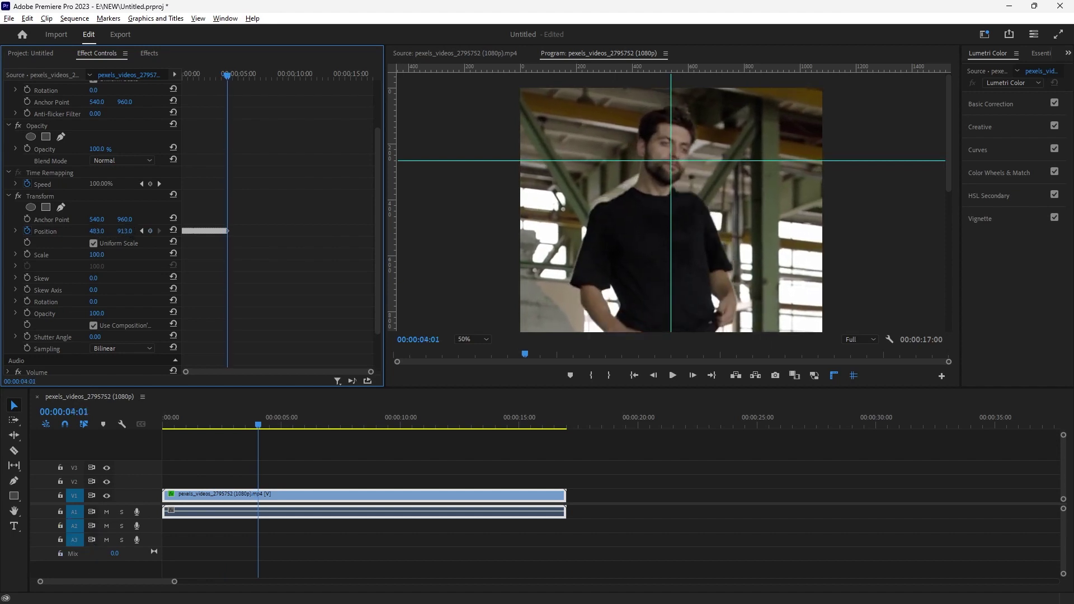
# - Follow the man's sideways movement with Transform Position keyframes on each frame from 00:00:04:01 to 00:00:04:15
pyautogui.press('Right')
pyautogui.press('Right')
pyautogui.moveTo(99, 231)
pyautogui.mouseDown()
pyautogui.moveTo(126, 231)
pyautogui.moveTo(83, 232)
pyautogui.moveTo(117, 231)
pyautogui.moveTo(95, 232)
pyautogui.mouseUp()
pyautogui.press('Right')
pyautogui.press('Right')
pyautogui.press('Right')
pyautogui.press('Right')
pyautogui.press('Right')
pyautogui.press('Right')
pyautogui.press('Right')
pyautogui.press('Right')
pyautogui.press('Right')
pyautogui.press('Right')
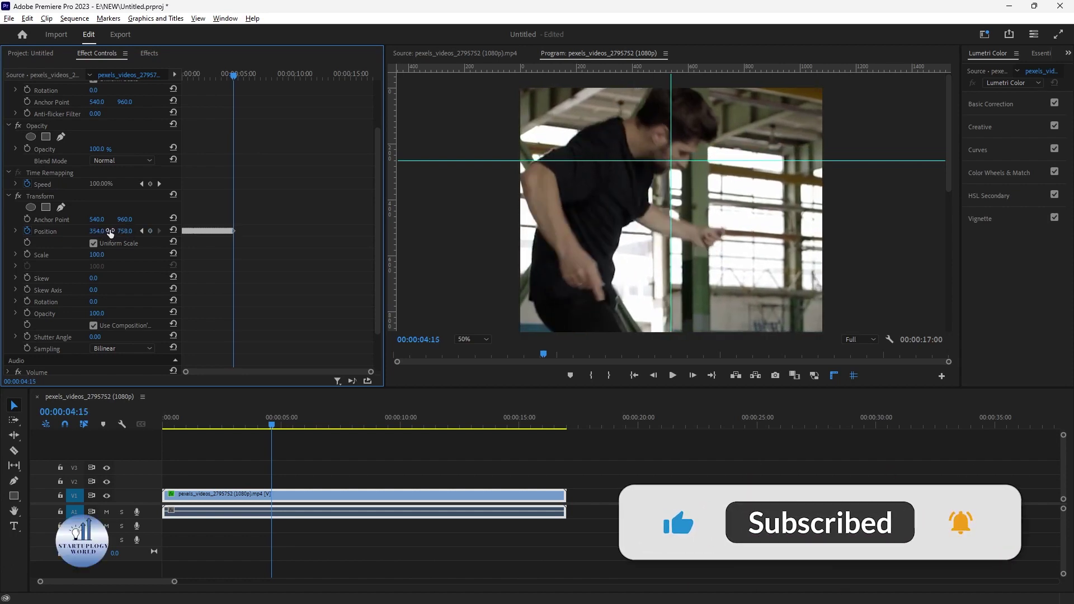
# - Realign the face with the Transform Position at 00:00:04:15 and the next frame, and move ahead to 00:00:05:01
pyautogui.click(113, 231)
pyautogui.moveTo(125, 231)
pyautogui.mouseDown()
pyautogui.moveTo(102, 228)
pyautogui.moveTo(123, 233)
pyautogui.mouseUp()
pyautogui.press('Right')
pyautogui.click(102, 231)
pyautogui.hotkey('shift', 'Right')
pyautogui.hotkey('shift', 'Right')
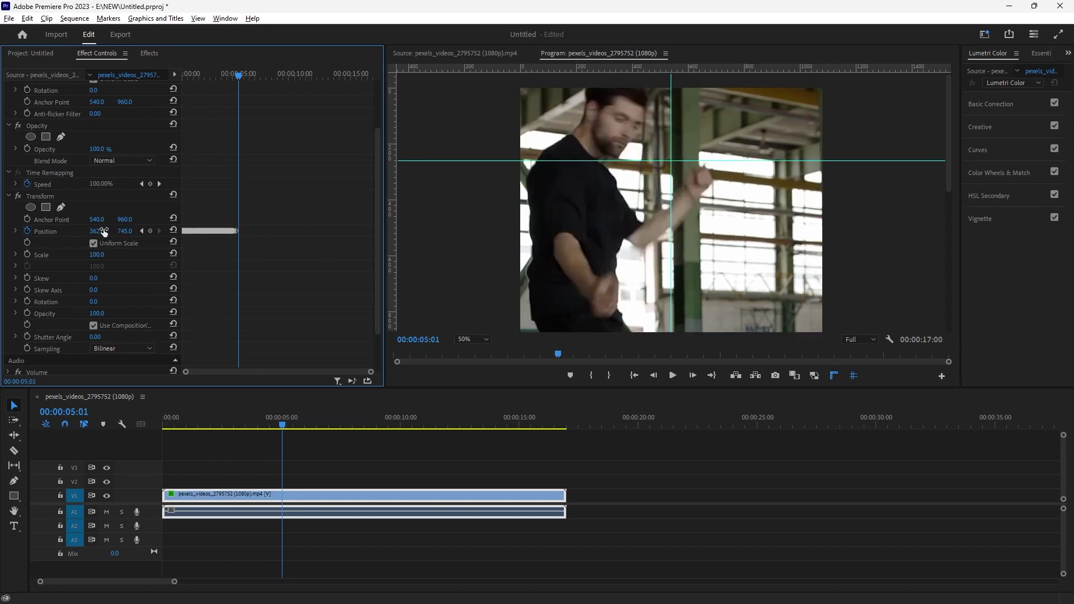
# - Go back five frames from 00:00:05:01 and keyframe the Transform Position frame by frame to 00:00:05:14, with 616, 862 at 00:00:05:14
pyautogui.hotkey('shift', 'Left')
pyautogui.press('Right')
pyautogui.press('Right')
pyautogui.moveTo(104, 231)
pyautogui.mouseDown()
pyautogui.moveTo(135, 233)
pyautogui.moveTo(109, 231)
pyautogui.mouseUp()
pyautogui.press('Right')
pyautogui.press('Right')
pyautogui.press('Right')
pyautogui.press('Right')
pyautogui.press('Right')
pyautogui.press('Right')
pyautogui.press('Right')
pyautogui.press('Right')
pyautogui.press('Right')
pyautogui.press('Right')
pyautogui.press('Right')
pyautogui.press('Right')
pyautogui.press('Right')
pyautogui.press('Right')
pyautogui.press('Right')
pyautogui.moveTo(132, 232); pyautogui.dragTo(130, 231)
pyautogui.press('Right')
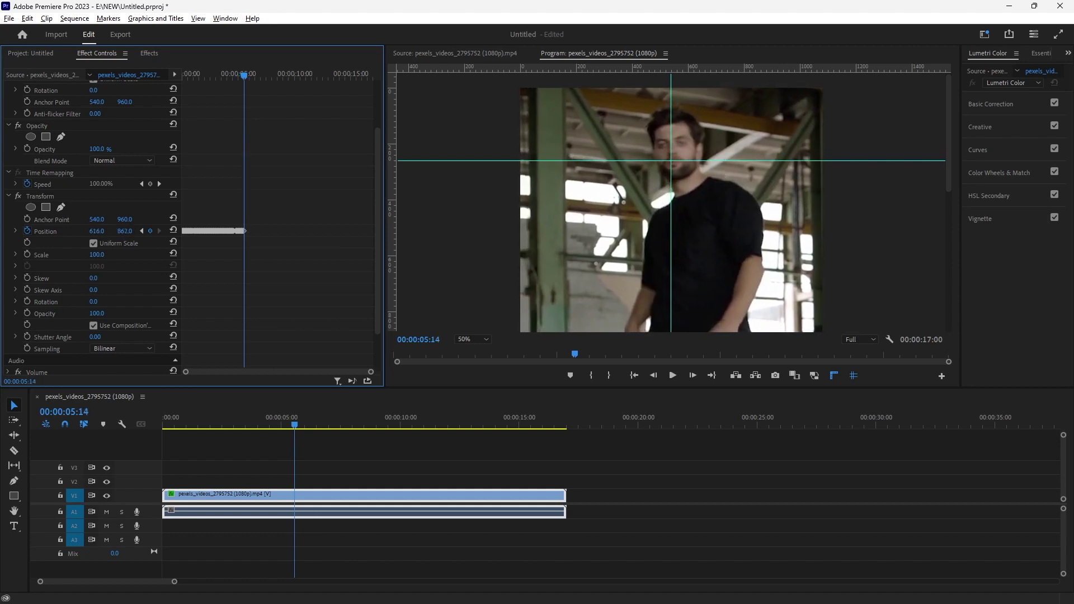
# - Keyframe the Transform Position from 00:00:05:14 to 00:00:06:05, keeping the face on the guides, with 353, 849 at 00:00:06:05
pyautogui.press('Right')
pyautogui.moveTo(132, 231); pyautogui.dragTo(94, 232)
pyautogui.press('Right')
pyautogui.press('Right')
pyautogui.press('Right')
pyautogui.press('Right')
pyautogui.press('Right')
pyautogui.press('Right')
pyautogui.press('Right')
pyautogui.press('Right')
pyautogui.press('Right')
pyautogui.press('Right')
pyautogui.press('Right')
pyautogui.press('Right')
pyautogui.press('Right')
pyautogui.press('Right')
pyautogui.press('Right')
pyautogui.press('Right')
pyautogui.press('Right')
pyautogui.press('Right')
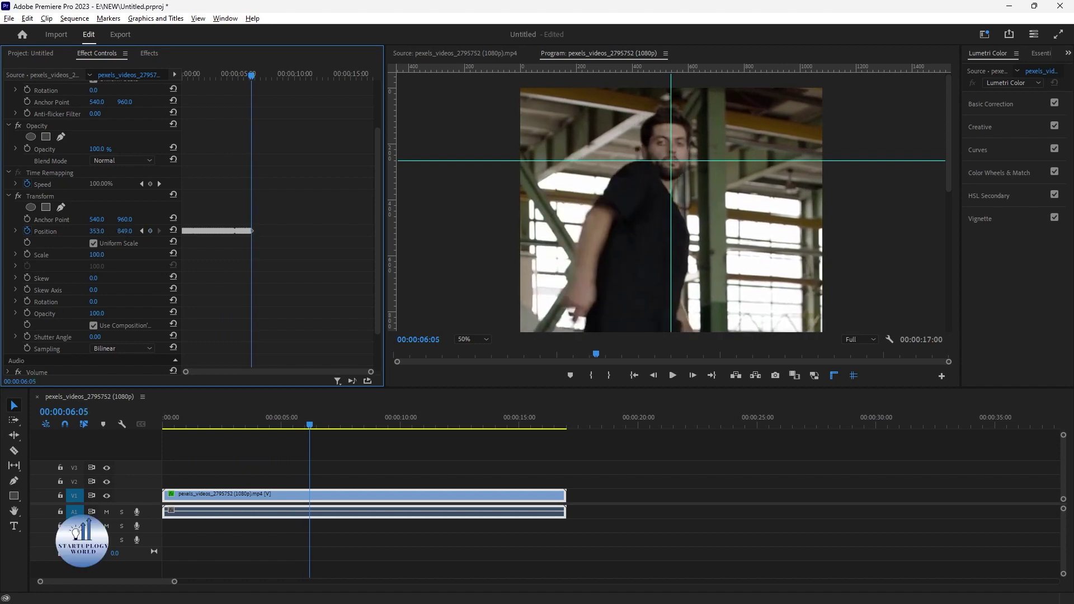
# - Keyframe the Transform Position frame by frame from 00:00:06:05 to 00:00:08:18, holding the face on the guides, with 352, 932 at 00:00:08:18
pyautogui.press('Right')
pyautogui.moveTo(102, 232)
pyautogui.mouseDown()
pyautogui.moveTo(126, 231)
pyautogui.moveTo(100, 232)
pyautogui.moveTo(121, 231)
pyautogui.moveTo(100, 232)
pyautogui.moveTo(109, 232)
pyautogui.mouseUp()
pyautogui.press('Right')
pyautogui.press('Right')
pyautogui.press('Right')
pyautogui.press('Right')
pyautogui.press('Right')
pyautogui.press('Right')
pyautogui.press('Right')
pyautogui.press('Right')
pyautogui.moveTo(124, 232)
pyautogui.mouseDown()
pyautogui.moveTo(143, 231)
pyautogui.moveTo(100, 232)
pyautogui.moveTo(130, 232)
pyautogui.mouseUp()
pyautogui.press('Right')
pyautogui.press('Right')
pyautogui.press('Right')
pyautogui.press('Right')
pyautogui.press('Right')
pyautogui.press('Right')
pyautogui.press('Right')
pyautogui.press('Right')
pyautogui.press('Right')
pyautogui.press('Right')
pyautogui.press('Right')
pyautogui.press('Right')
pyautogui.press('Right')
pyautogui.press('Right')
pyautogui.press('Right')
pyautogui.press('Right')
pyautogui.moveTo(107, 231)
pyautogui.mouseDown()
pyautogui.moveTo(97, 231)
pyautogui.moveTo(118, 232)
pyautogui.moveTo(96, 231)
pyautogui.moveTo(133, 231)
pyautogui.moveTo(92, 232)
pyautogui.mouseUp()
pyautogui.press('Right')
pyautogui.press('Right')
pyautogui.press('Right')
pyautogui.press('Right')
pyautogui.press('Right')
pyautogui.press('Right')
pyautogui.press('Right')
pyautogui.press('Right')
pyautogui.press('Right')
pyautogui.press('Right')
pyautogui.press('Right')
pyautogui.press('Right')
pyautogui.press('Right')
pyautogui.press('Right')
pyautogui.press('Right')
pyautogui.press('Right')
pyautogui.press('Right')
pyautogui.press('Right')
pyautogui.press('Right')
pyautogui.press('Right')
pyautogui.press('Right')
pyautogui.press('Right')
pyautogui.press('Right')
pyautogui.press('Right')
pyautogui.press('Right')
pyautogui.moveTo(129, 231); pyautogui.dragTo(84, 231)
pyautogui.press('Right')
pyautogui.press('Right')
pyautogui.press('Right')
pyautogui.press('Right')
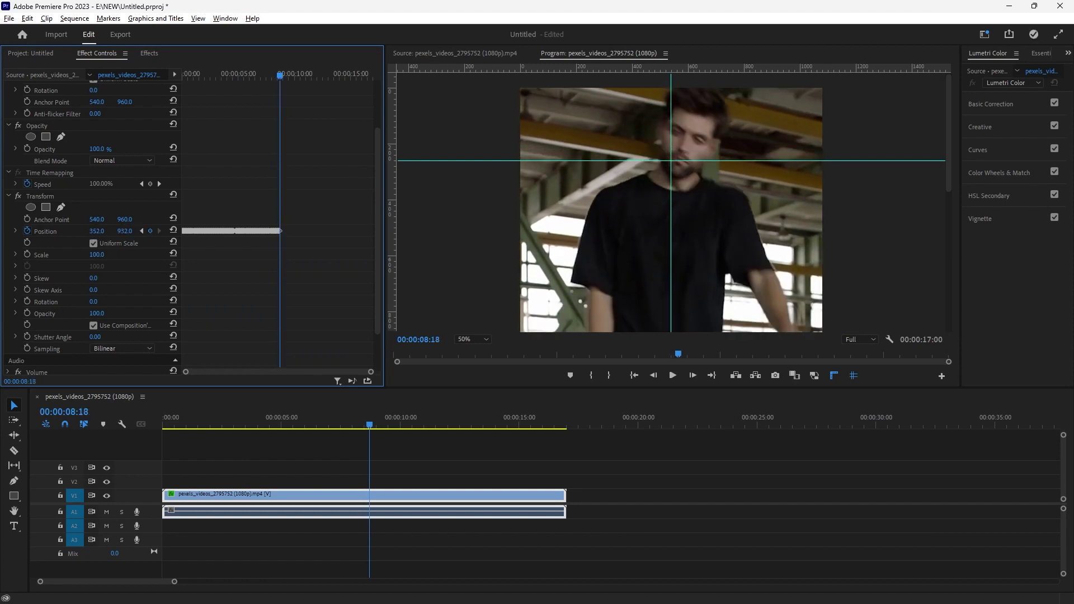
# - Adjust the Transform Position keyframes at 00:00:08:19 and 00:00:08:20, with 283, 932 at 00:00:08:20
pyautogui.press('Right')
pyautogui.press('Right')
pyautogui.moveTo(99, 231); pyautogui.dragTo(89, 232)
pyautogui.press('Right')
pyautogui.press('Left')
pyautogui.press('Left')
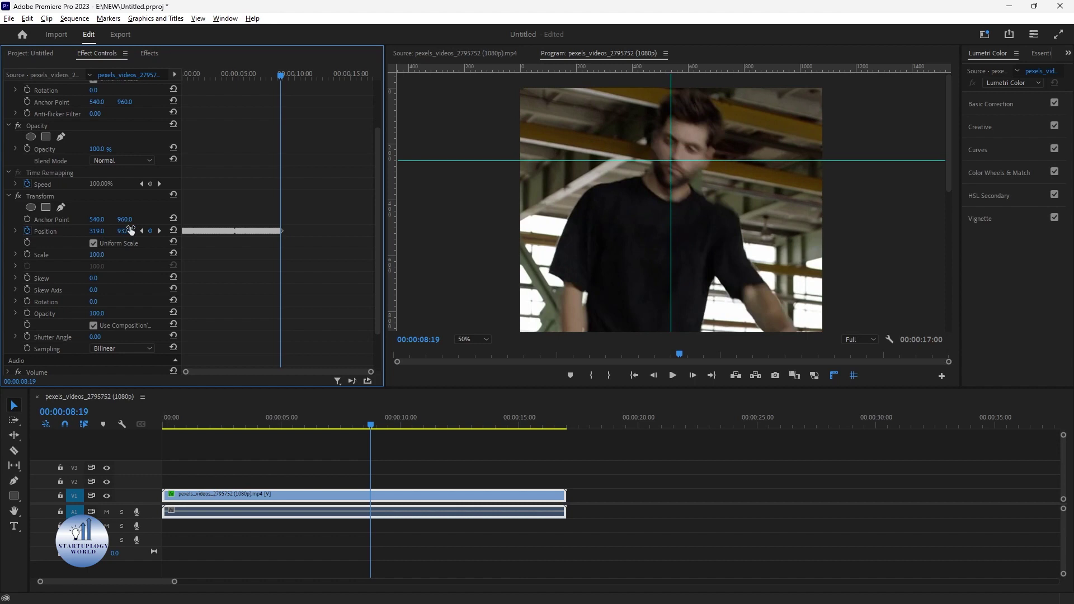
pyautogui.press('Right')
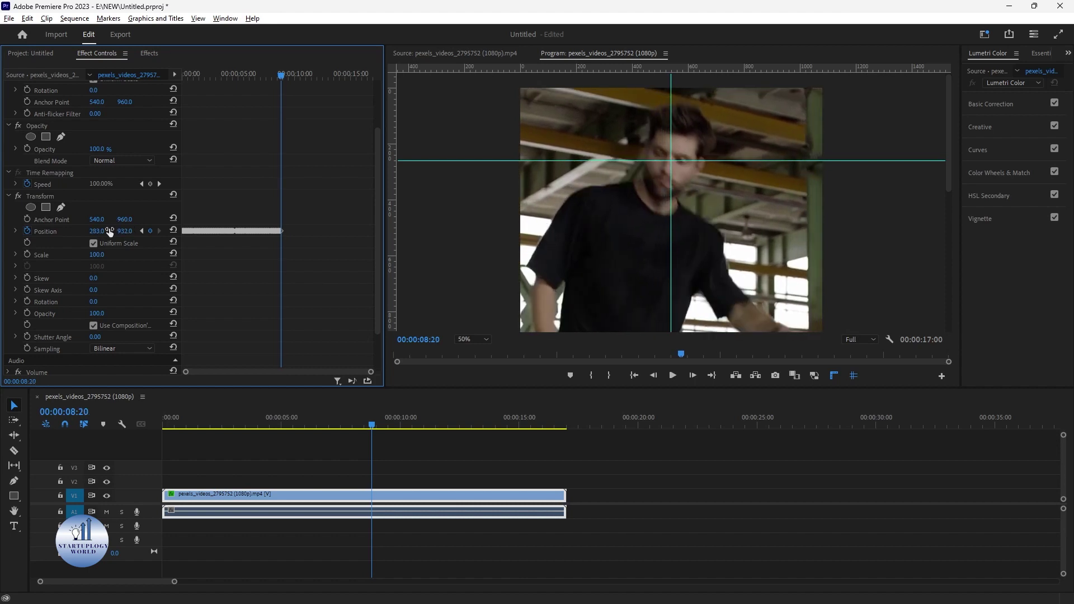
# - Keep the face on the guides with Transform Position keyframes on each frame from 00:00:08:20 to 00:00:09:05
pyautogui.press('Right')
pyautogui.moveTo(97, 231); pyautogui.dragTo(122, 231)
pyautogui.press('Right')
pyautogui.press('Right')
pyautogui.press('Right')
pyautogui.press('Right')
pyautogui.press('Right')
pyautogui.press('Right')
pyautogui.press('Right')
pyautogui.press('Right')
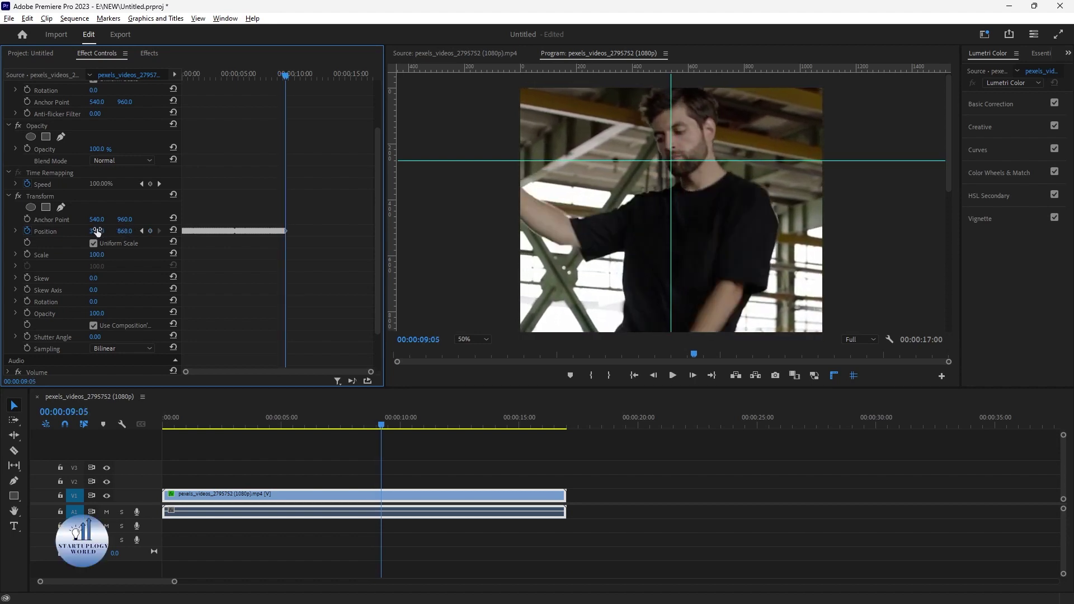
# - Keyframe the Transform Position frame by frame from 00:00:09:05 to 00:00:09:15, realigning the face with the guides
pyautogui.press('Right')
pyautogui.moveTo(123, 231); pyautogui.dragTo(98, 232)
pyautogui.press('Right')
pyautogui.press('Right')
pyautogui.press('Right')
pyautogui.press('Right')
pyautogui.press('Right')
pyautogui.press('Right')
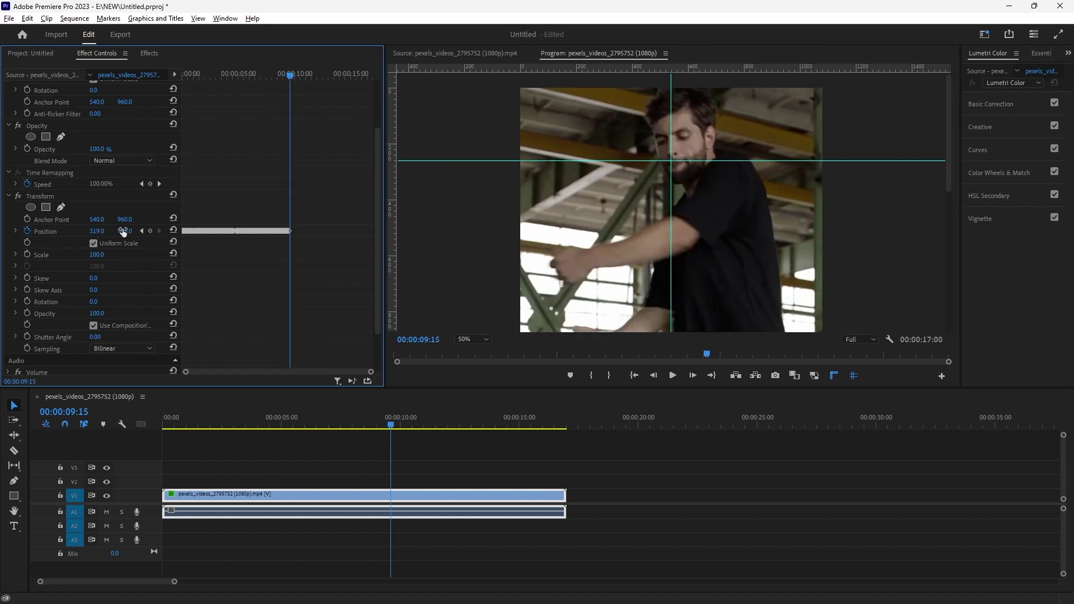
# - Continue the Transform Position keyframes from 00:00:09:15 to 00:00:09:22, with 299, 937 at 00:00:09:16 and 293, 912 at 00:00:09:19
pyautogui.press('Right')
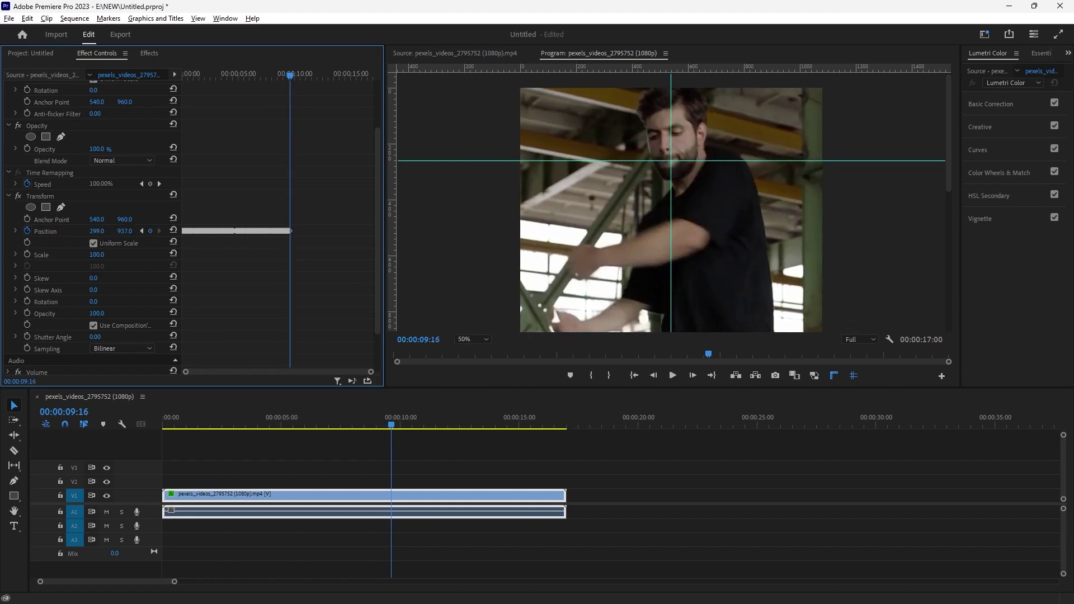
pyautogui.press('Right')
pyautogui.press('Right')
pyautogui.moveTo(123, 231); pyautogui.dragTo(130, 231)
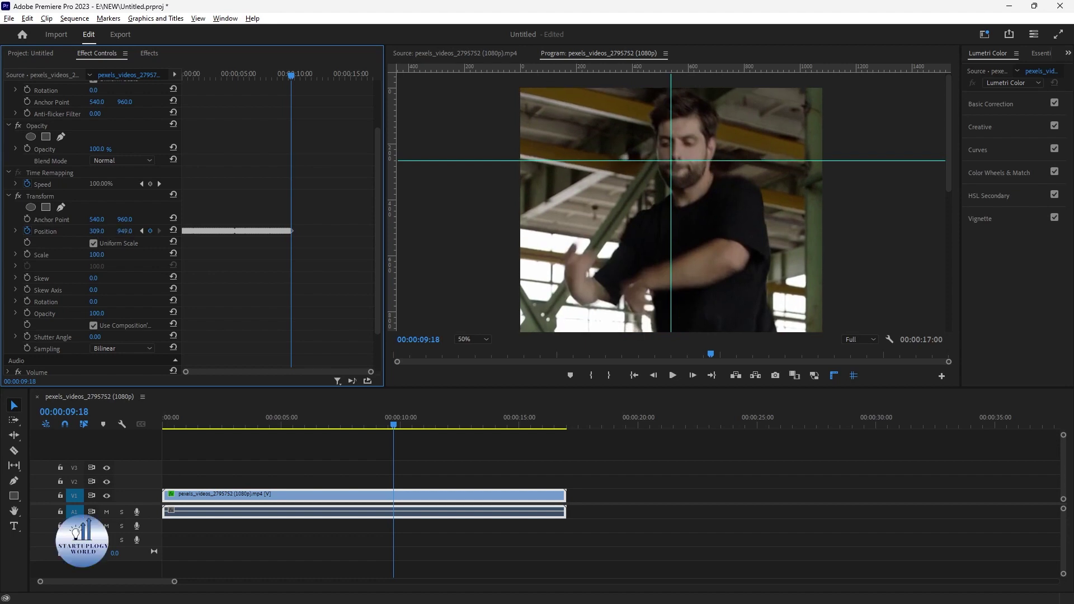
pyautogui.press('Right')
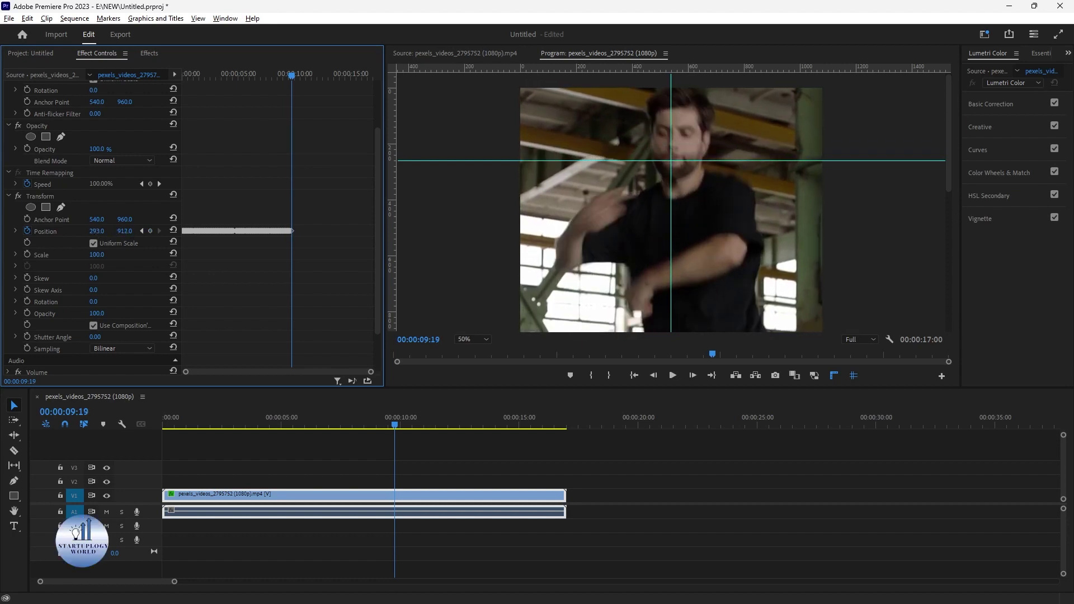
pyautogui.press('Right')
pyautogui.press('Right')
pyautogui.moveTo(131, 231); pyautogui.dragTo(116, 232)
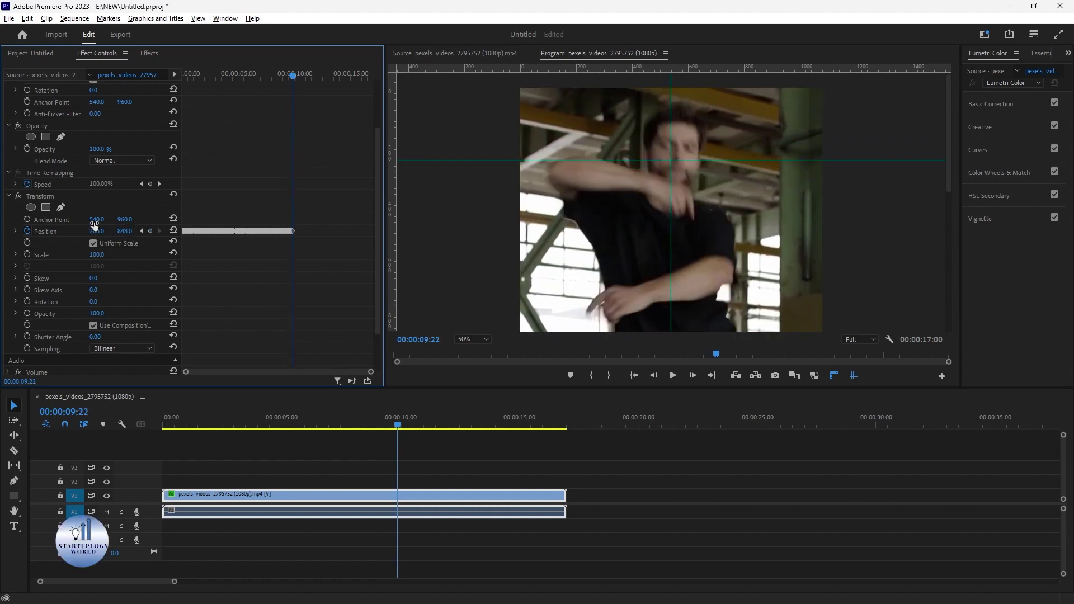
# - Keyframe the Transform Position from 00:00:09:22 to 00:00:10:03, with 260, 786 at 00:00:09:24
pyautogui.press('Right')
pyautogui.press('Right')
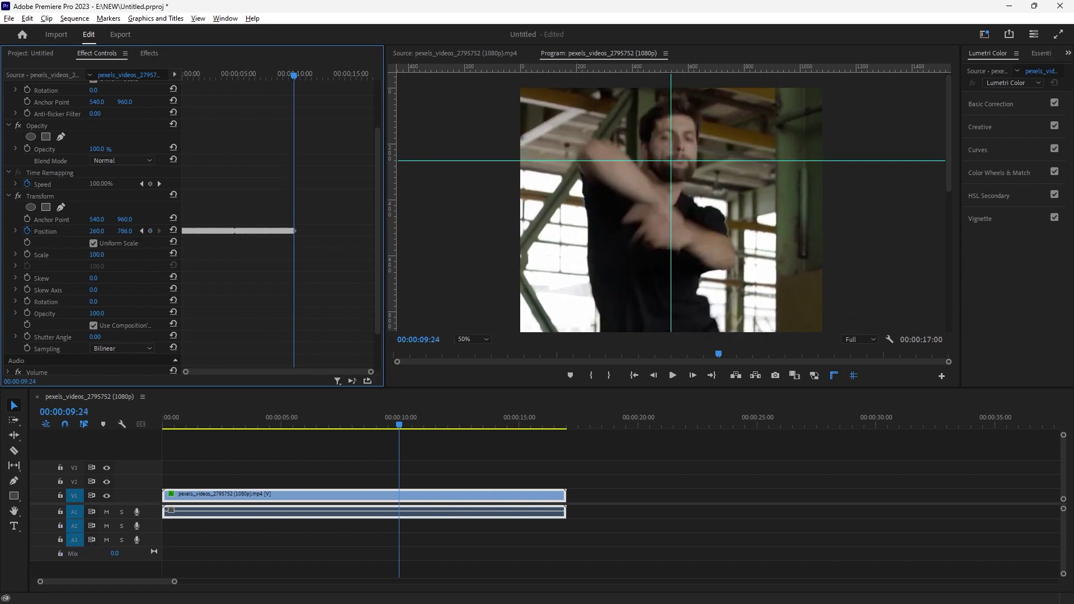
pyautogui.press('Right')
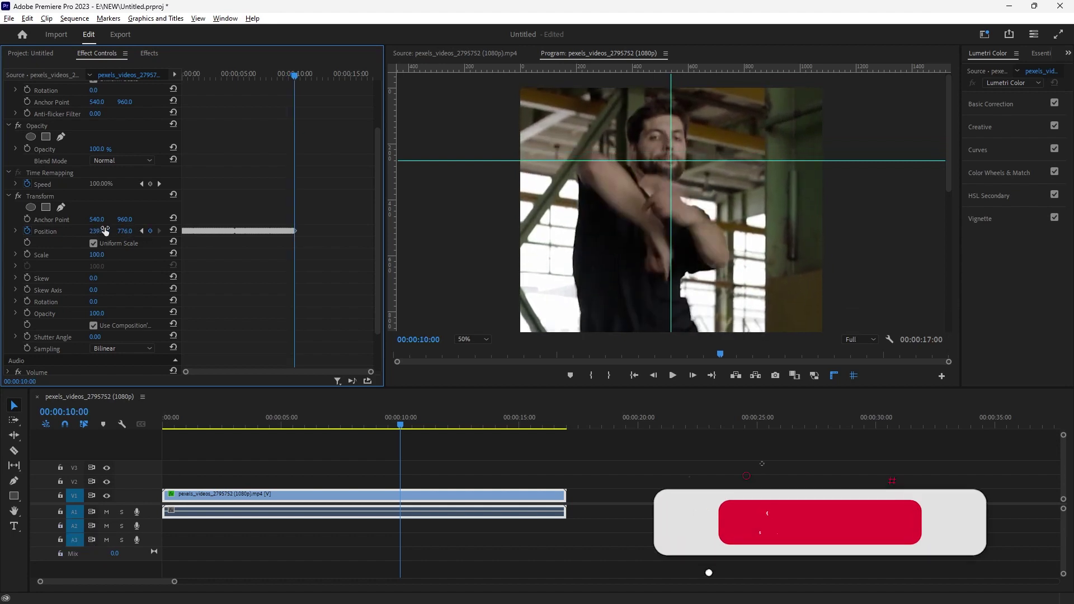
pyautogui.press('Right')
pyautogui.press('Right')
pyautogui.press('Right')
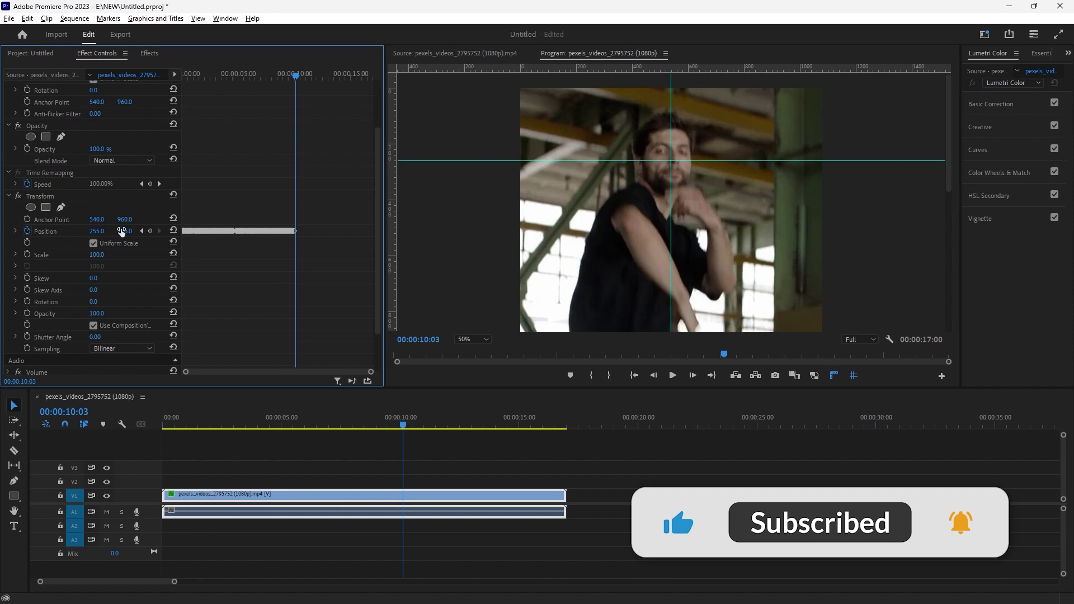
# - Keyframe the Transform Position from 00:00:10:03 to 00:00:10:11, with 255, 695 at 00:00:10:07 and 246, 676 at 00:00:10:08
pyautogui.press('Right')
pyautogui.press('Right')
pyautogui.press('Right')
pyautogui.press('Right')
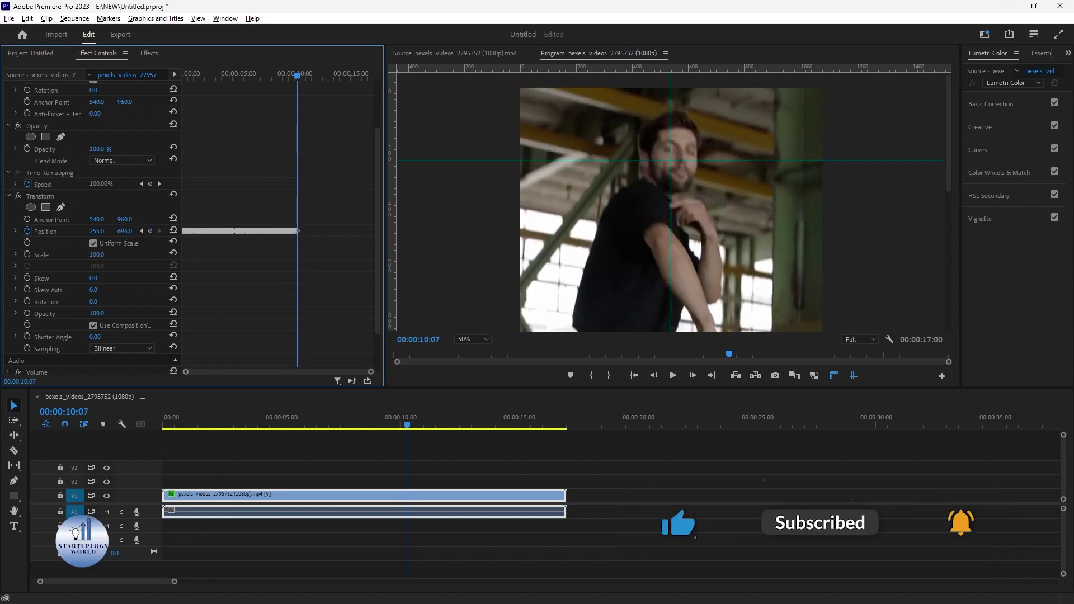
pyautogui.press('Right')
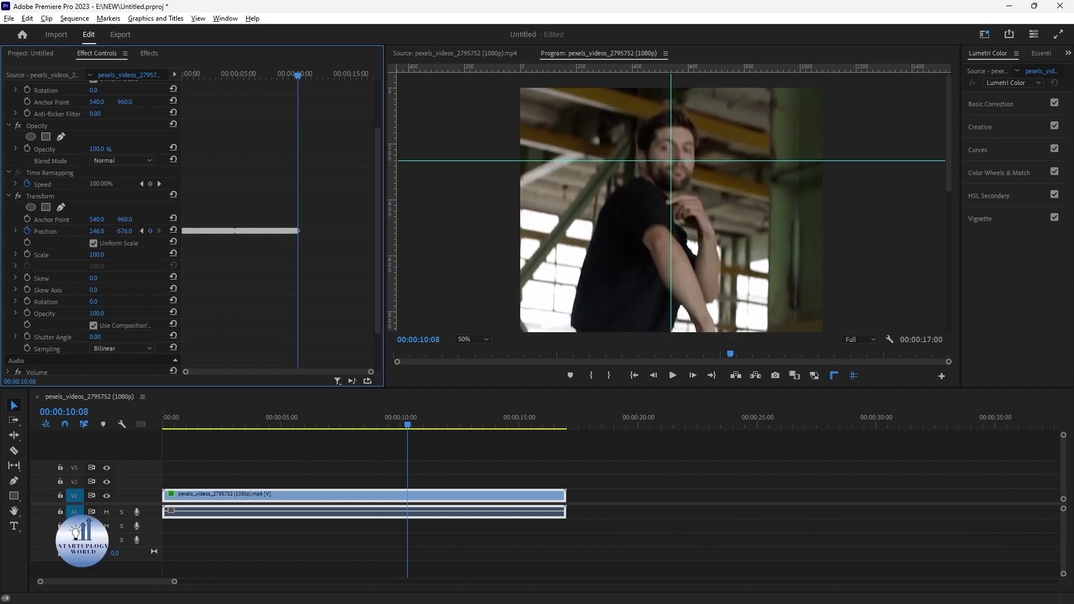
pyautogui.press('Right')
pyautogui.press('Right')
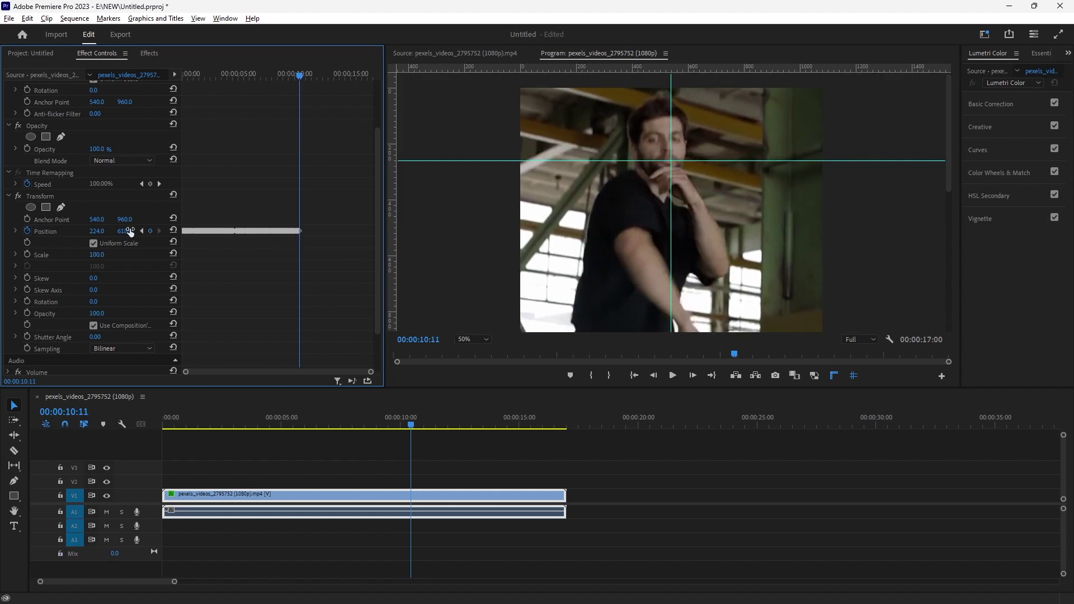
# - Finish the face tracking with Transform Position keyframes from 00:00:10:11 to 00:00:10:18, with 236, 618 at 00:00:10:12 and 331, 427 at 00:00:10:18
pyautogui.press('Right')
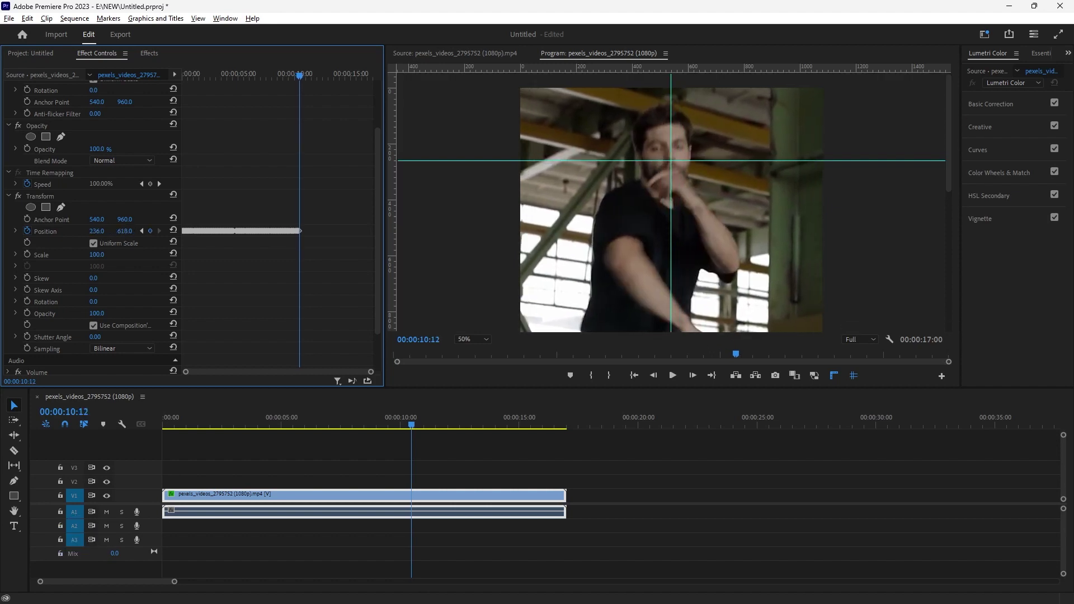
pyautogui.press('Right')
pyautogui.press('Right')
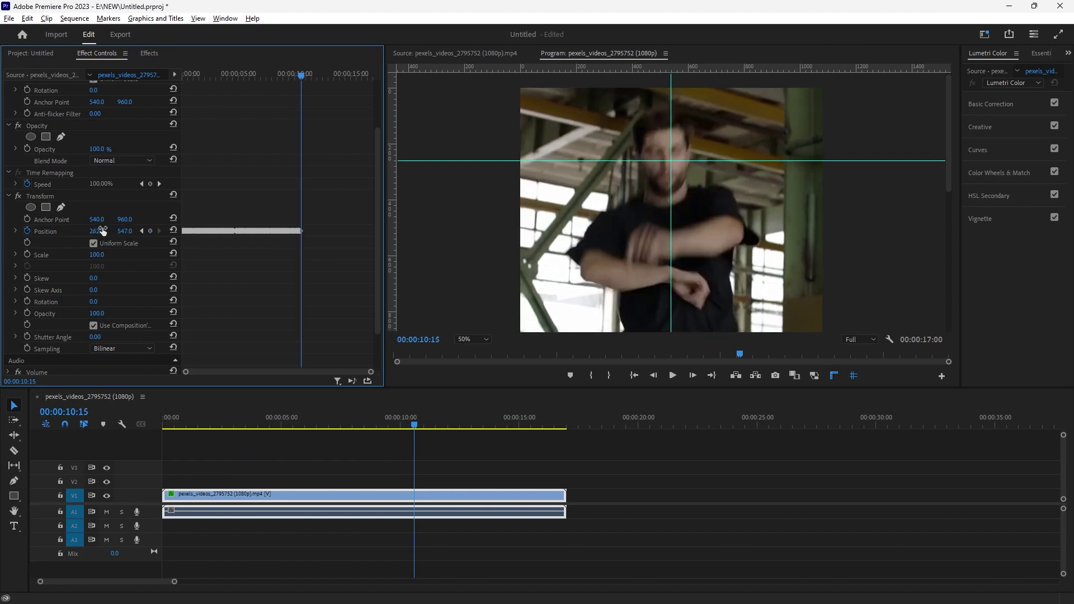
pyautogui.moveTo(125, 231); pyautogui.dragTo(102, 231)
pyautogui.click(112, 230)
pyautogui.press('Right')
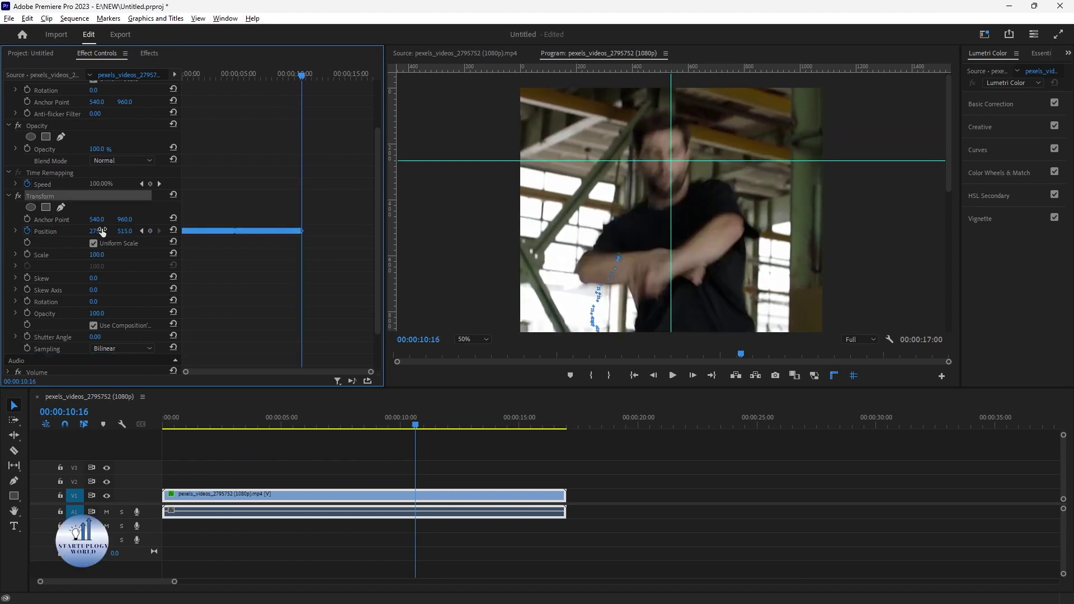
pyautogui.moveTo(129, 232); pyautogui.dragTo(107, 231)
pyautogui.press('Right')
pyautogui.press('Right')
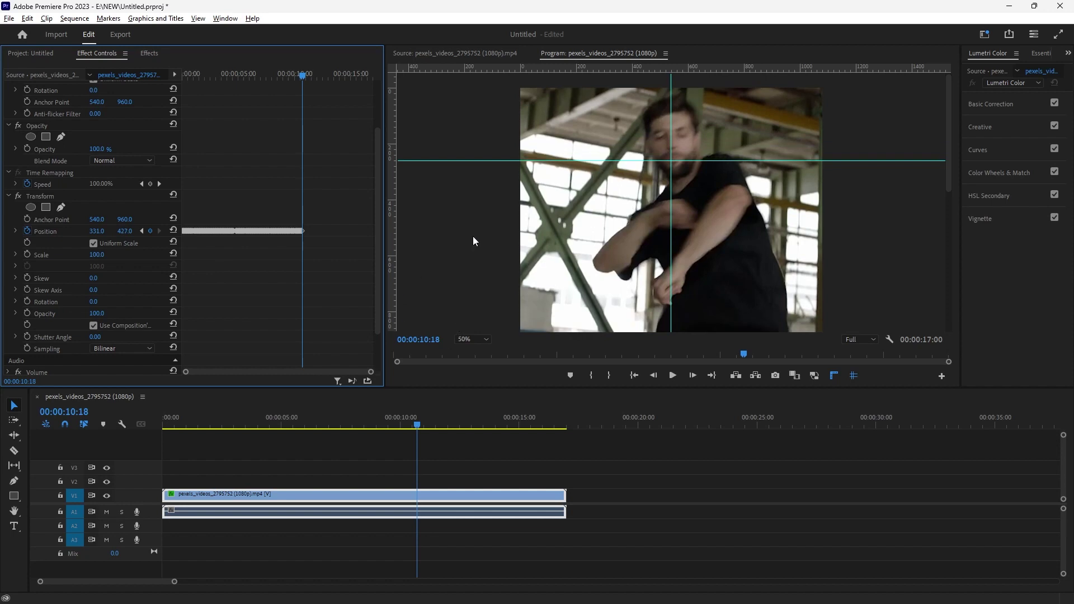
# - Trim the end of the clip back to 00:00:10:18, return the playhead to the sequence start and deselect the clip
pyautogui.moveTo(575, 508); pyautogui.dragTo(422, 498)
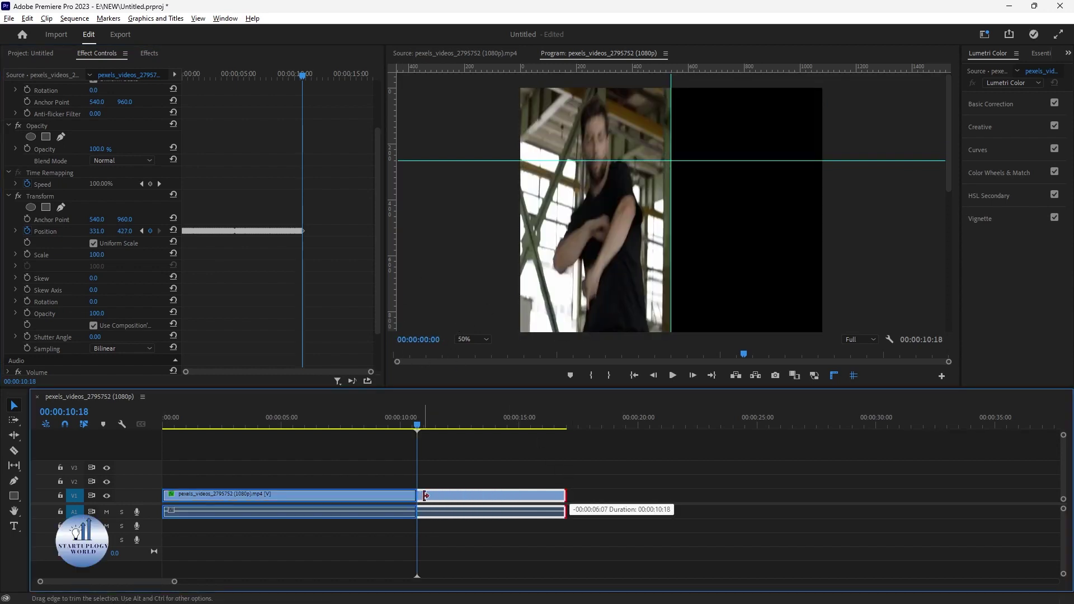
pyautogui.moveTo(425, 496); pyautogui.dragTo(426, 498)
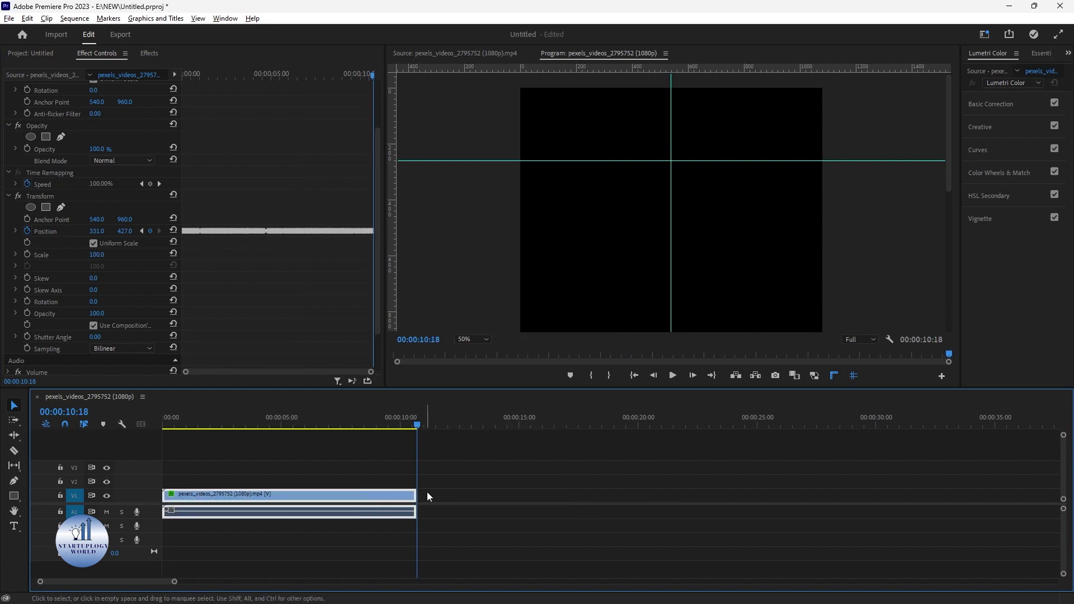
pyautogui.moveTo(415, 417); pyautogui.dragTo(145, 414)
pyautogui.click(428, 452)
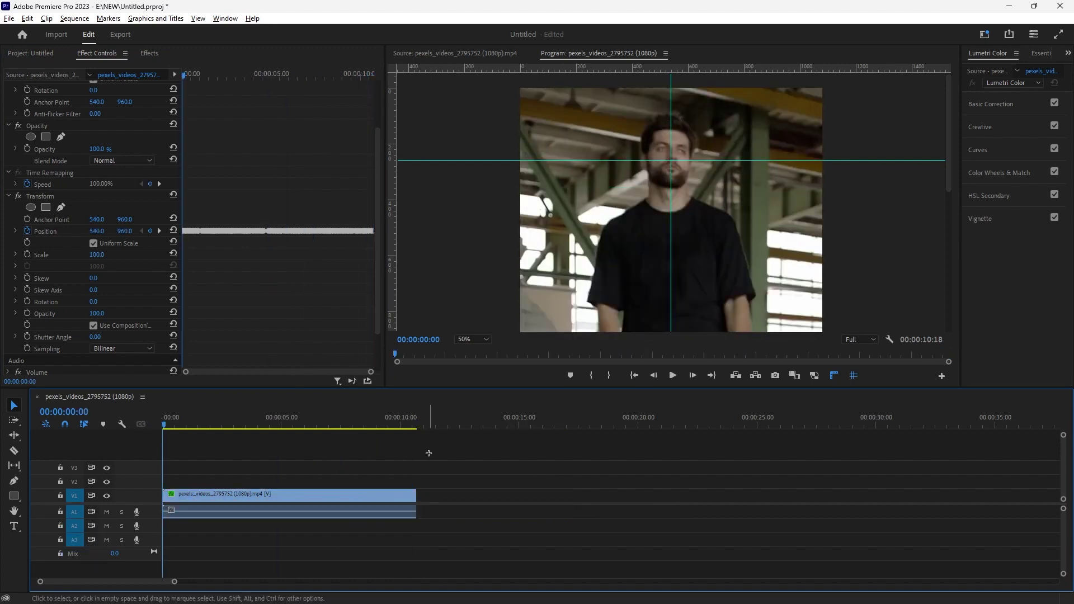
# - Set the Program monitor zoom to Fit and play back the face-locked clip
pyautogui.click(475, 340)
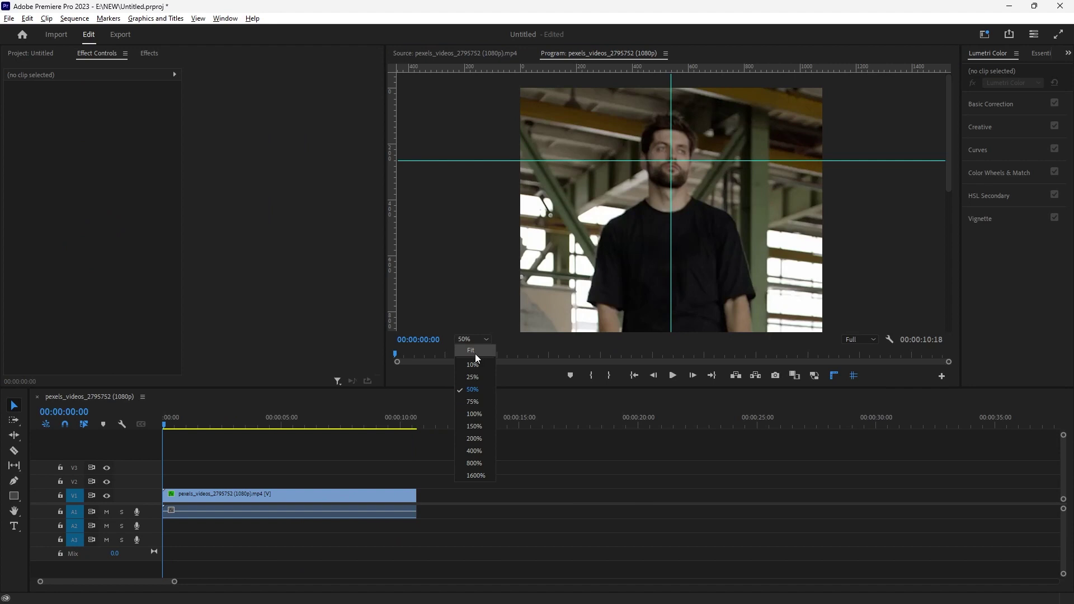
pyautogui.click(475, 361)
pyautogui.press('space')
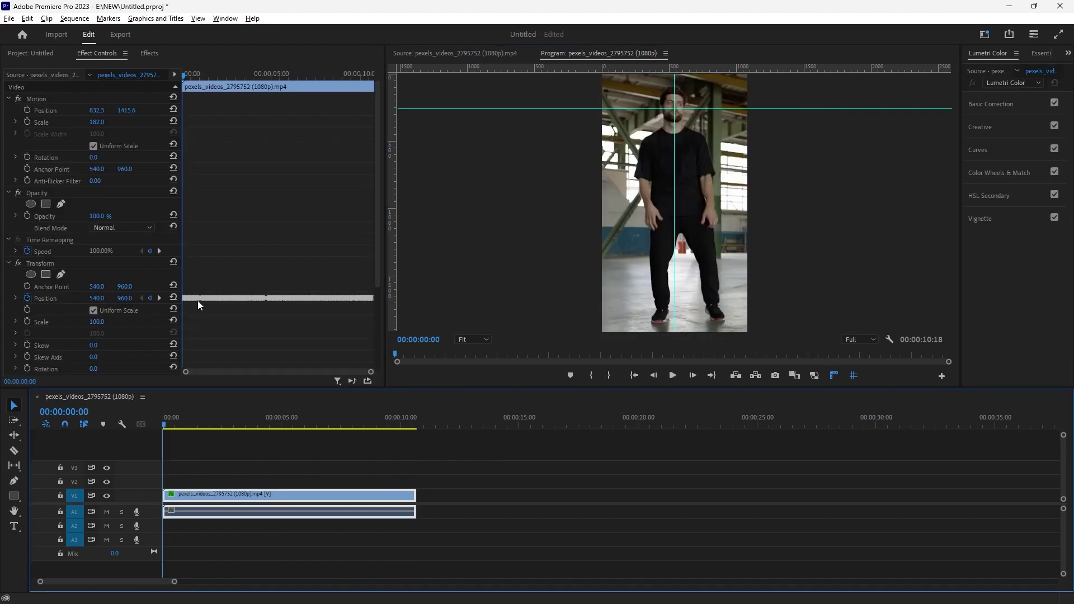
pyautogui.moveTo(189, 306); pyautogui.dragTo(354, 291)
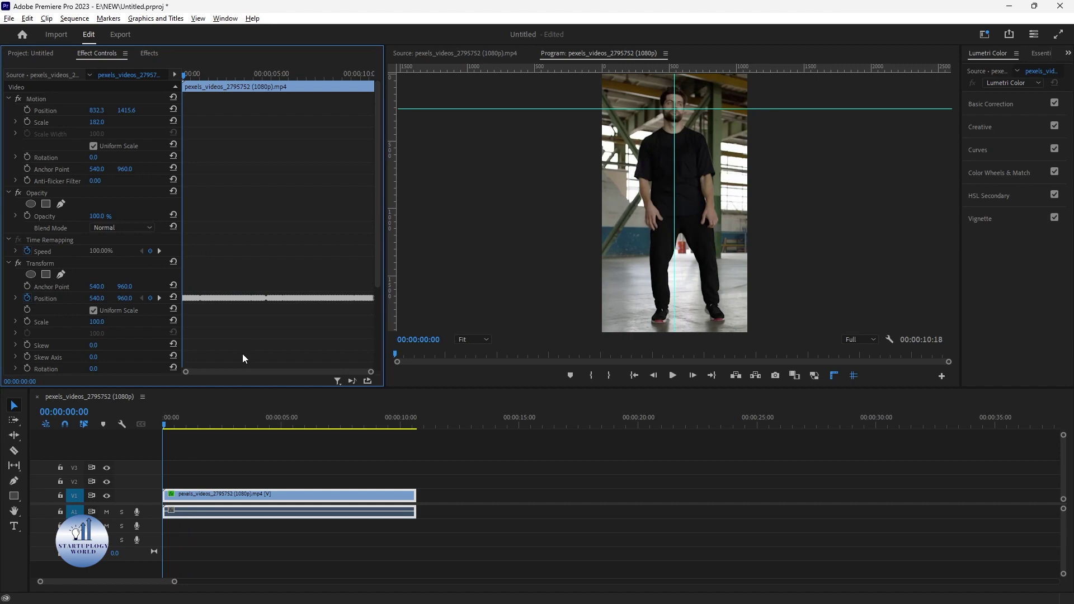
pyautogui.press('space')
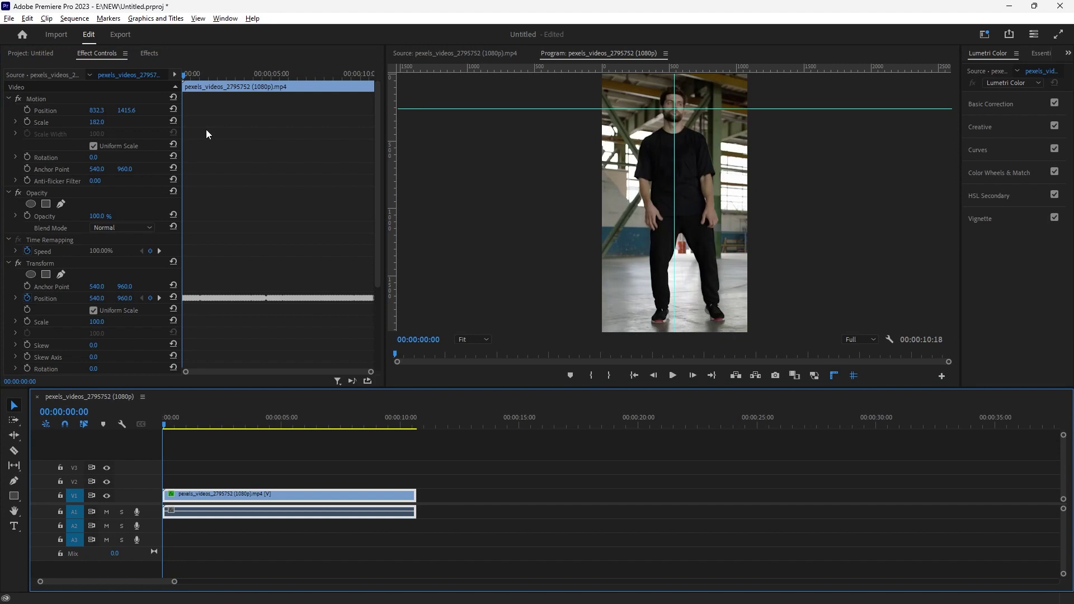
# - Hide the rulers and guides in the Program monitor
pyautogui.click(834, 375)
pyautogui.click(854, 376)
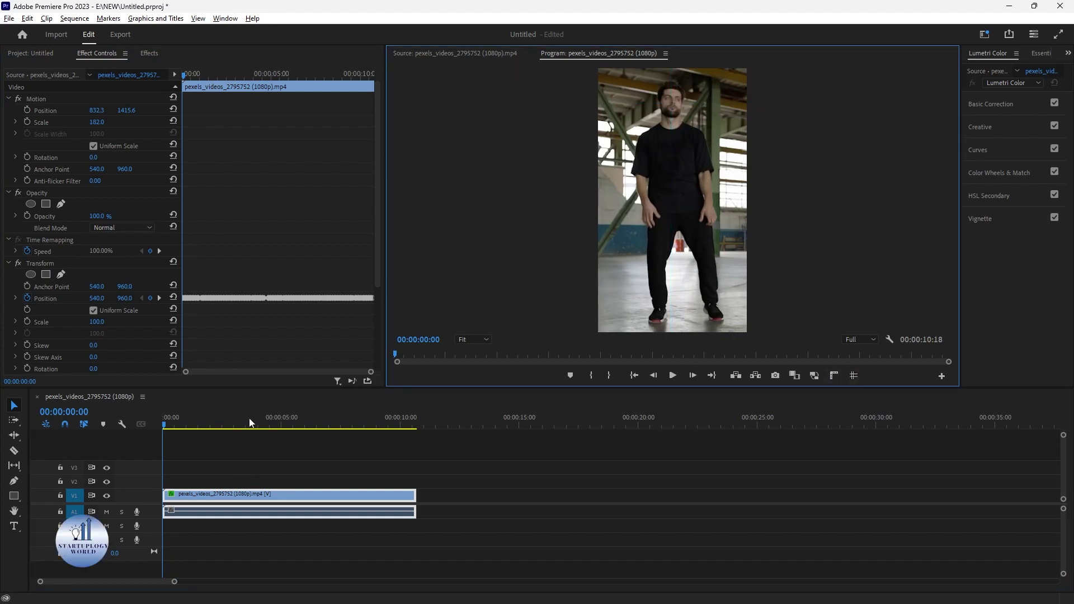
# - Turn off Use Composition's Shutter Angle in the Transform effect and set the Shutter Angle to 100
pyautogui.scroll(-3, 97, 294)
pyautogui.click(93, 292)
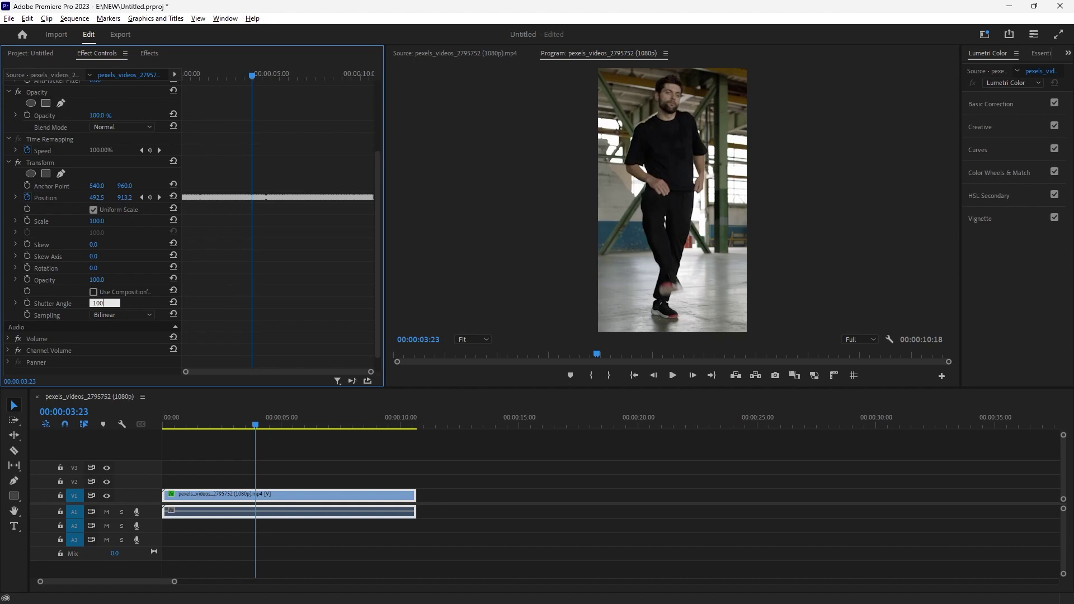
# - Play the sequence from the start to review the motion blur on the tracked clip
pyautogui.moveTo(173, 430); pyautogui.dragTo(149, 425)
pyautogui.press('space')
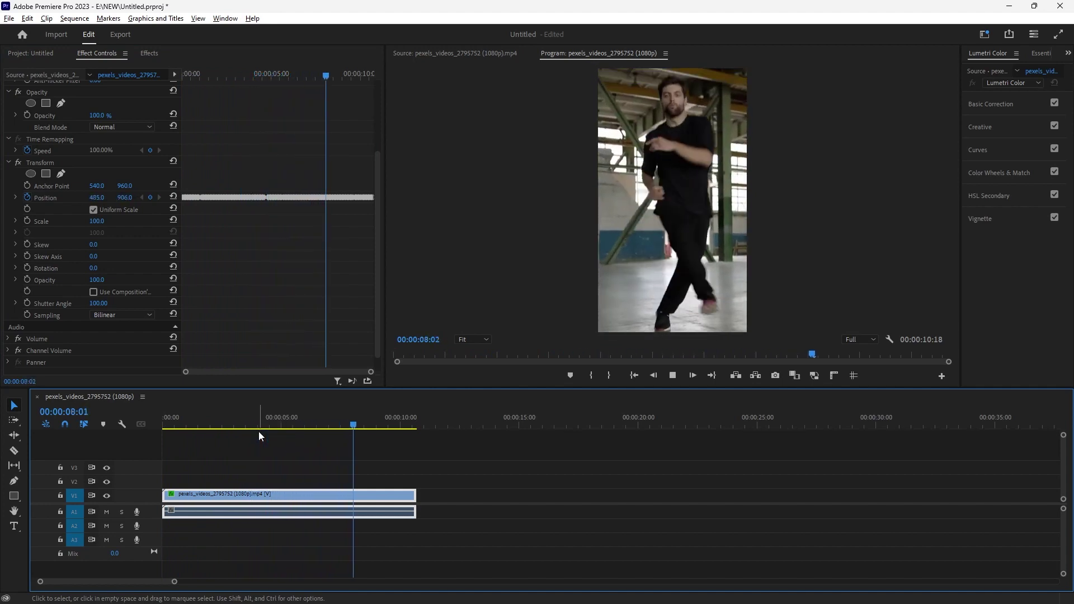
pyautogui.press('space')
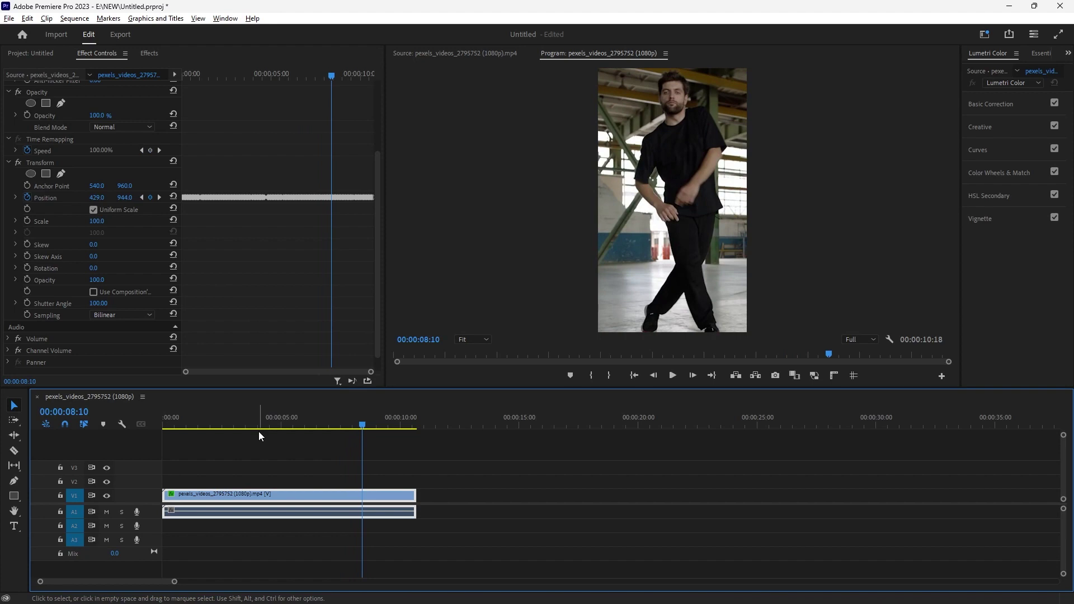